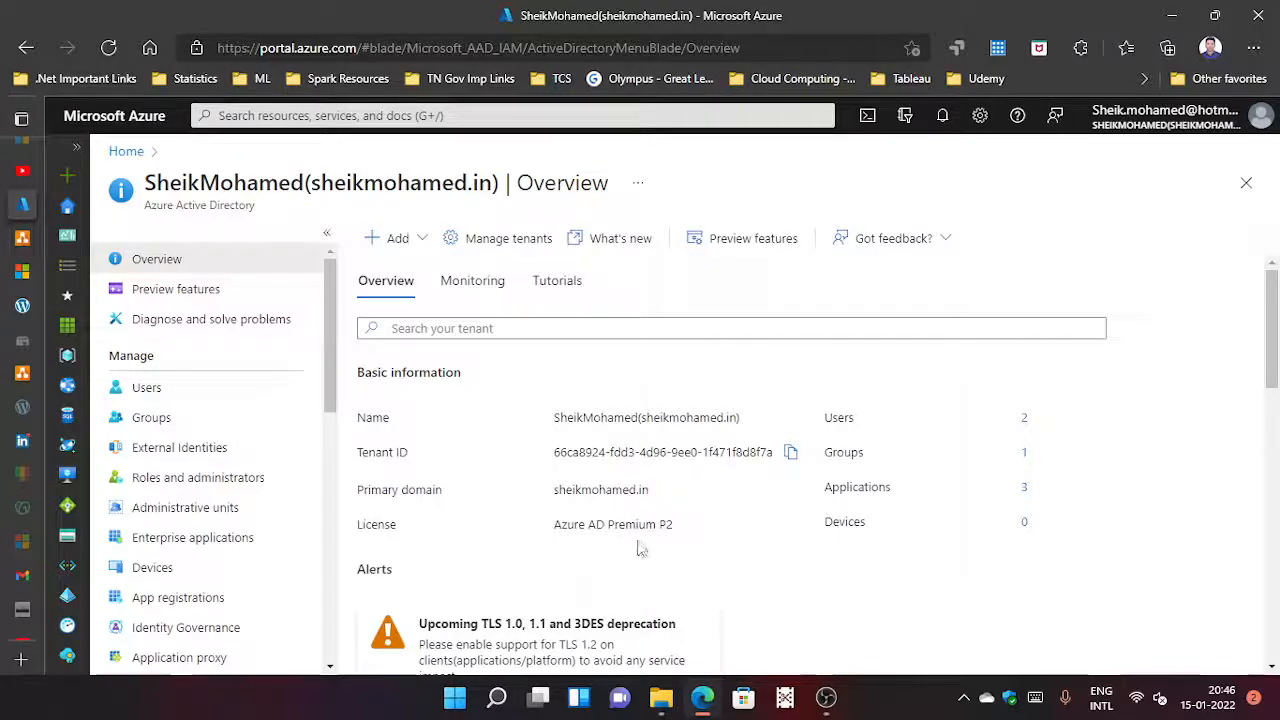
# Open Security from the Azure AD menu and go to Conditional Access under Protect
pyautogui.scroll(-3, 291, 409)
pyautogui.scroll(-6, 291, 409)
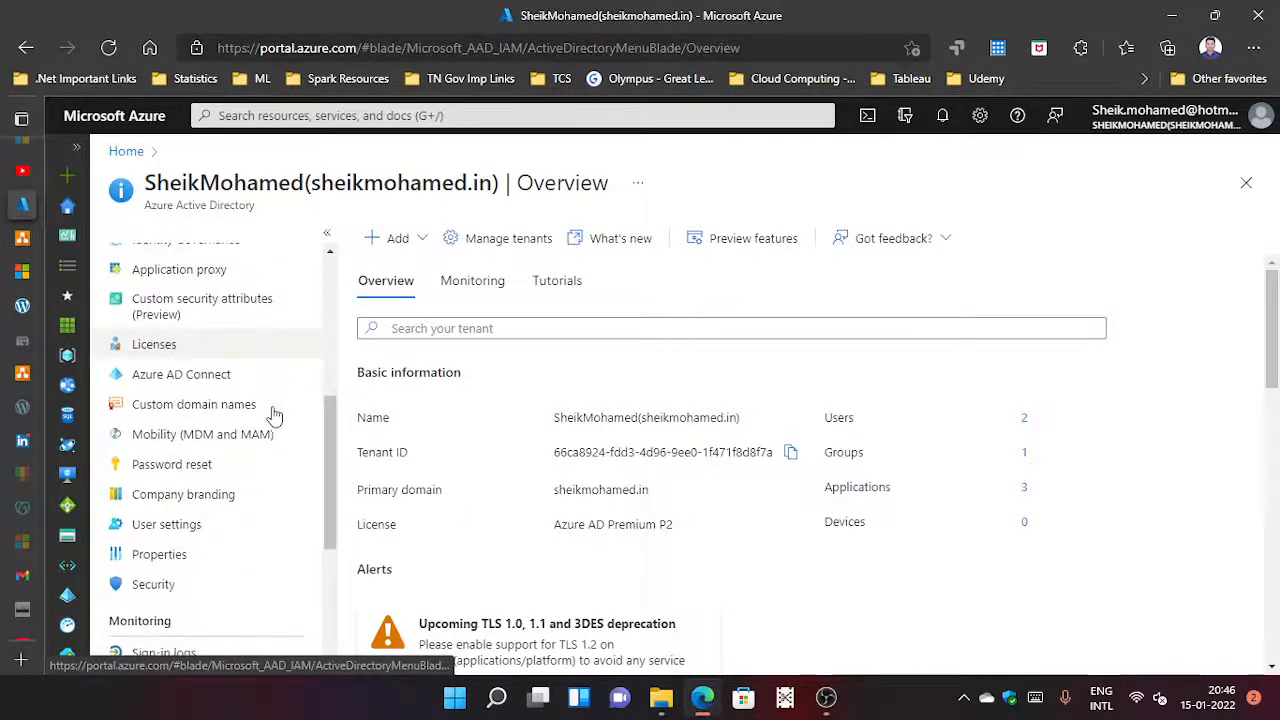
pyautogui.click(160, 585)
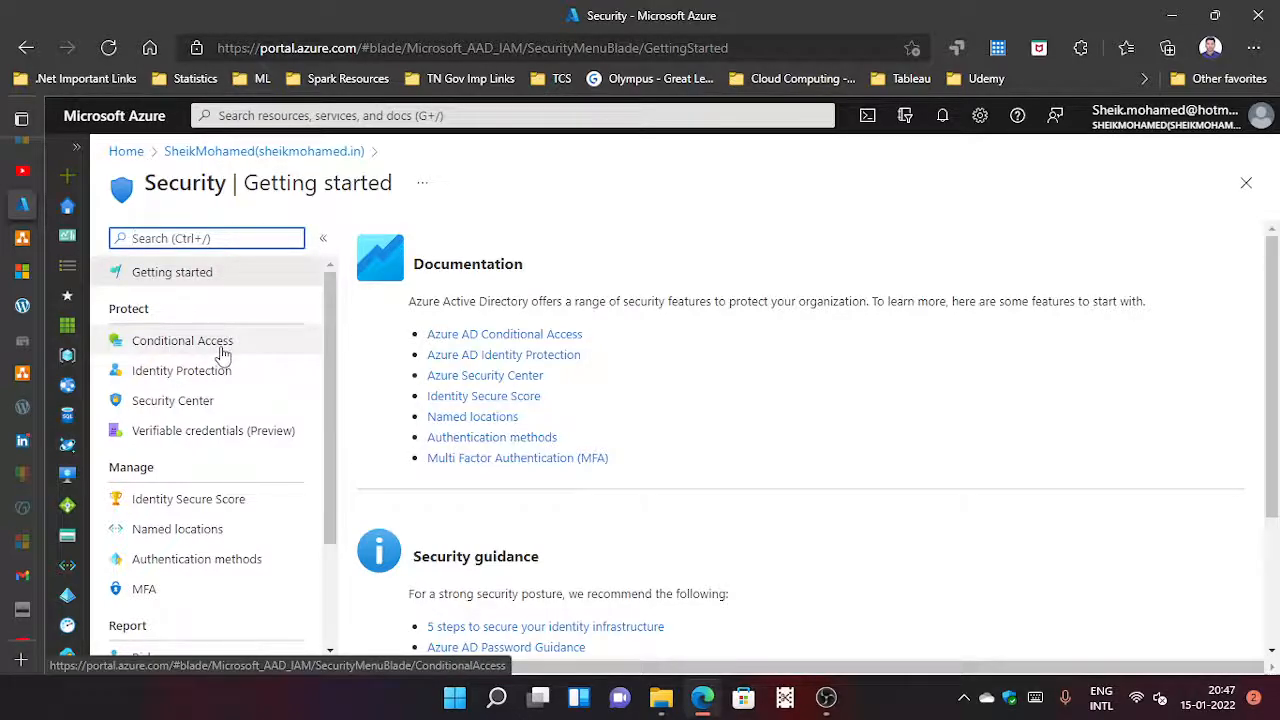
pyautogui.scroll(-2, 222, 352)
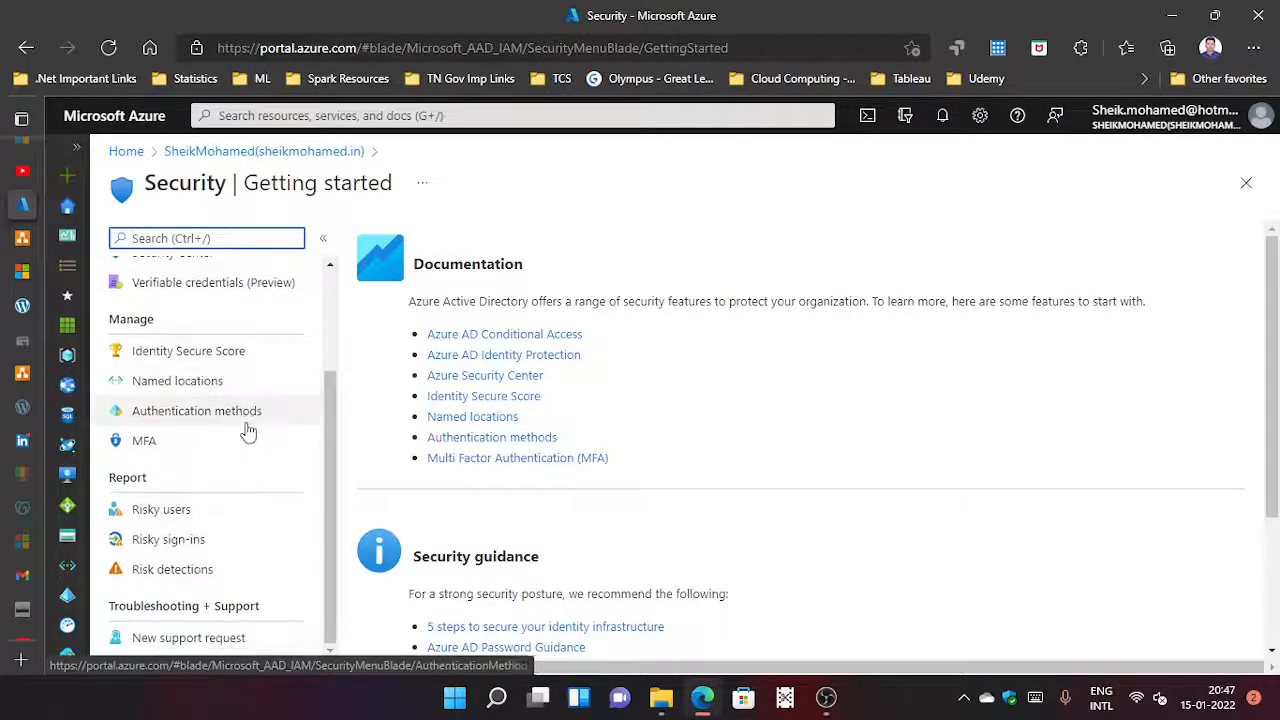
pyautogui.scroll(2, 249, 429)
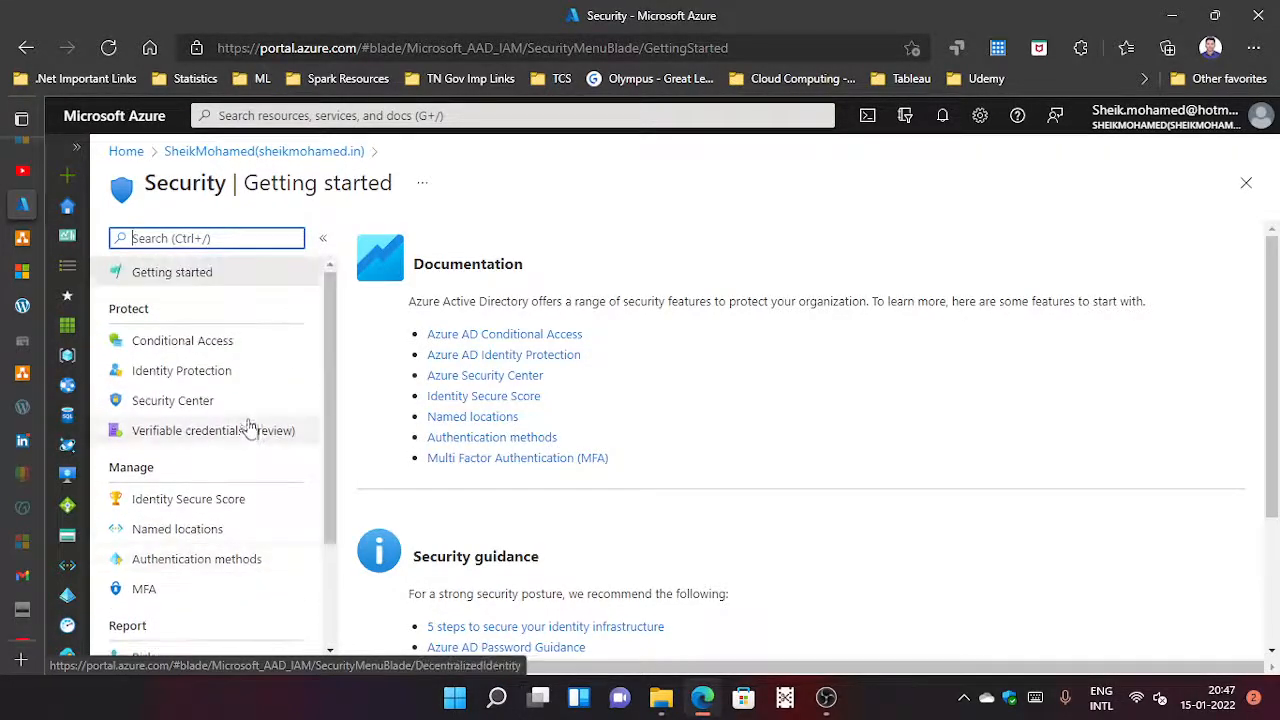
pyautogui.click(196, 352)
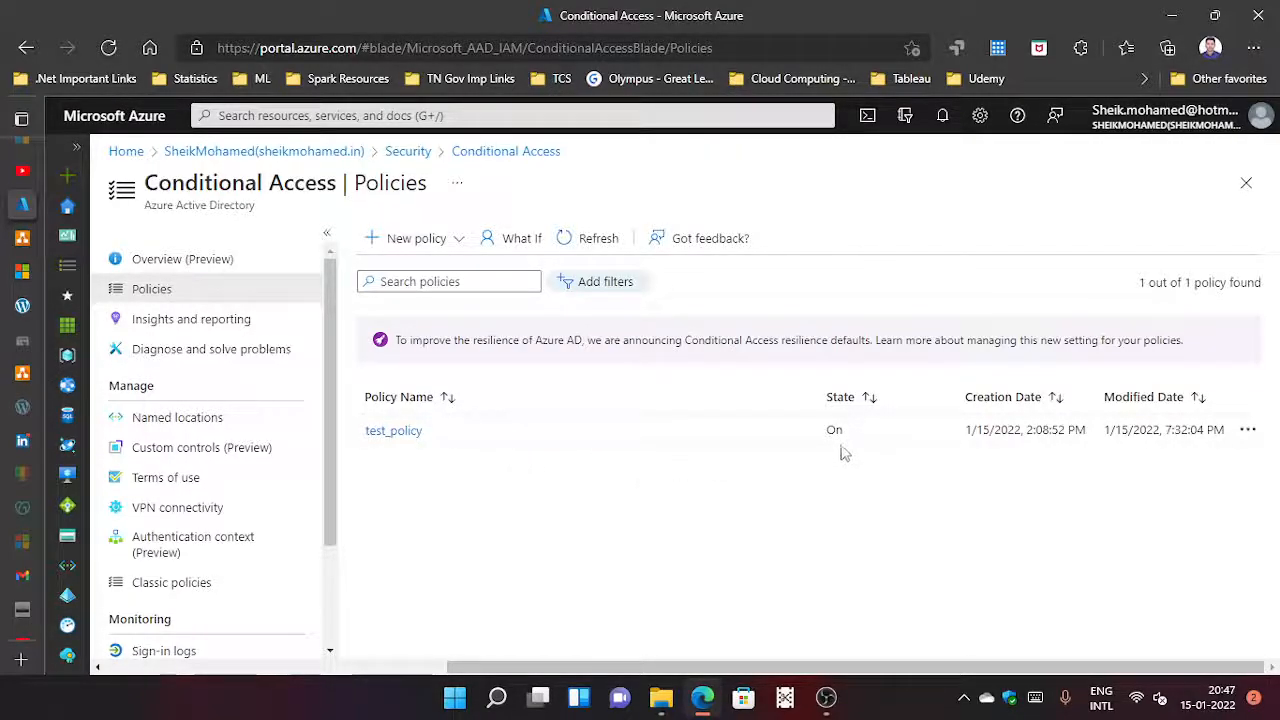
# Open test_policy and review its users, one app, zero conditions and On state
pyautogui.click(405, 436)
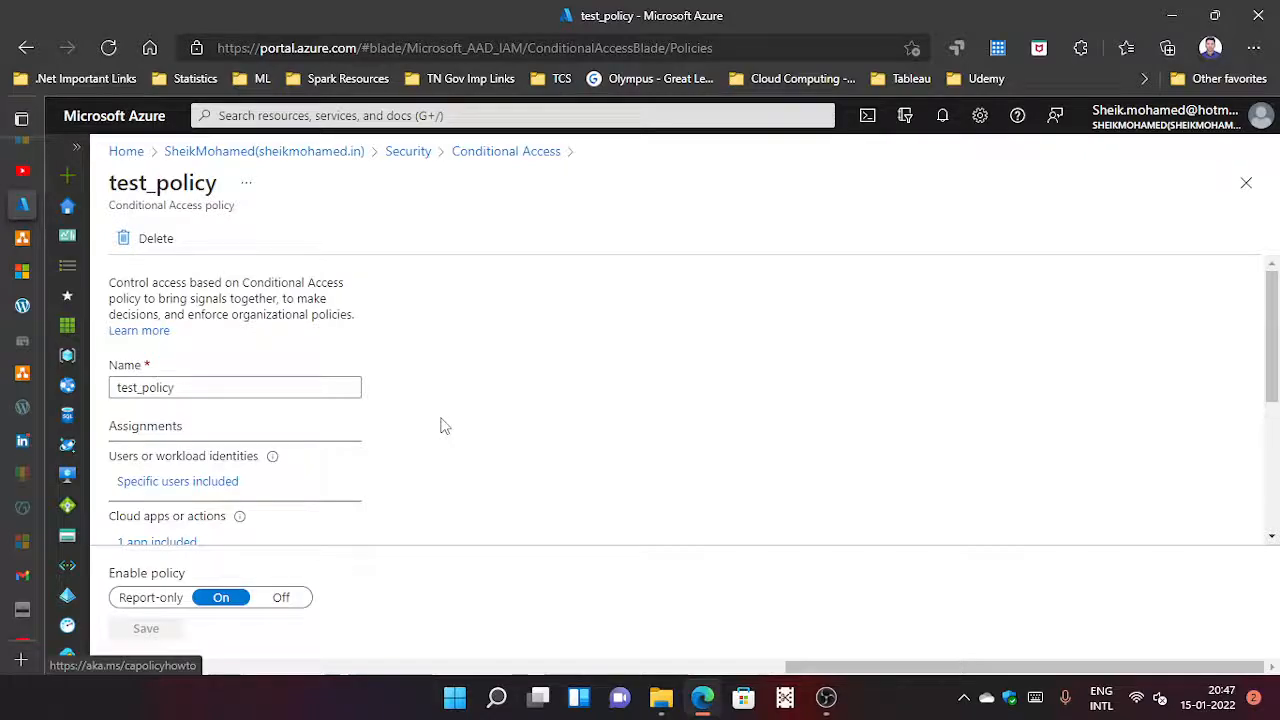
pyautogui.scroll(-1, 445, 426)
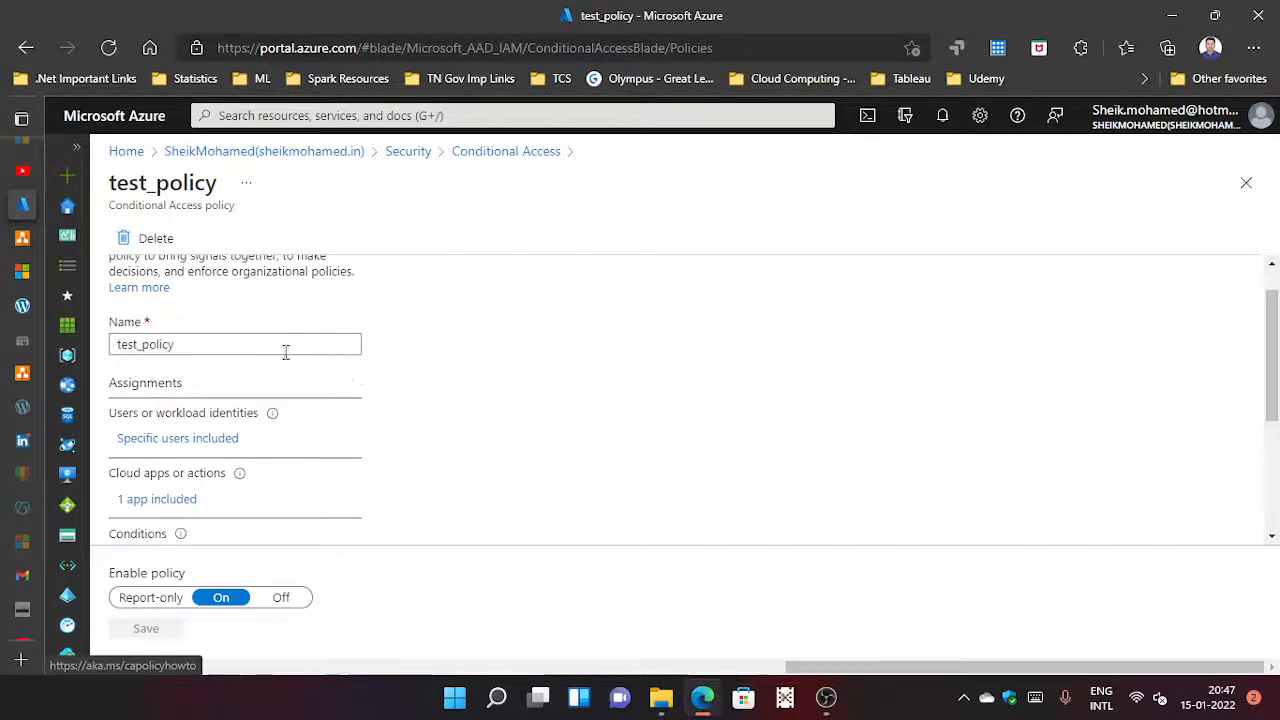
pyautogui.scroll(-1, 231, 347)
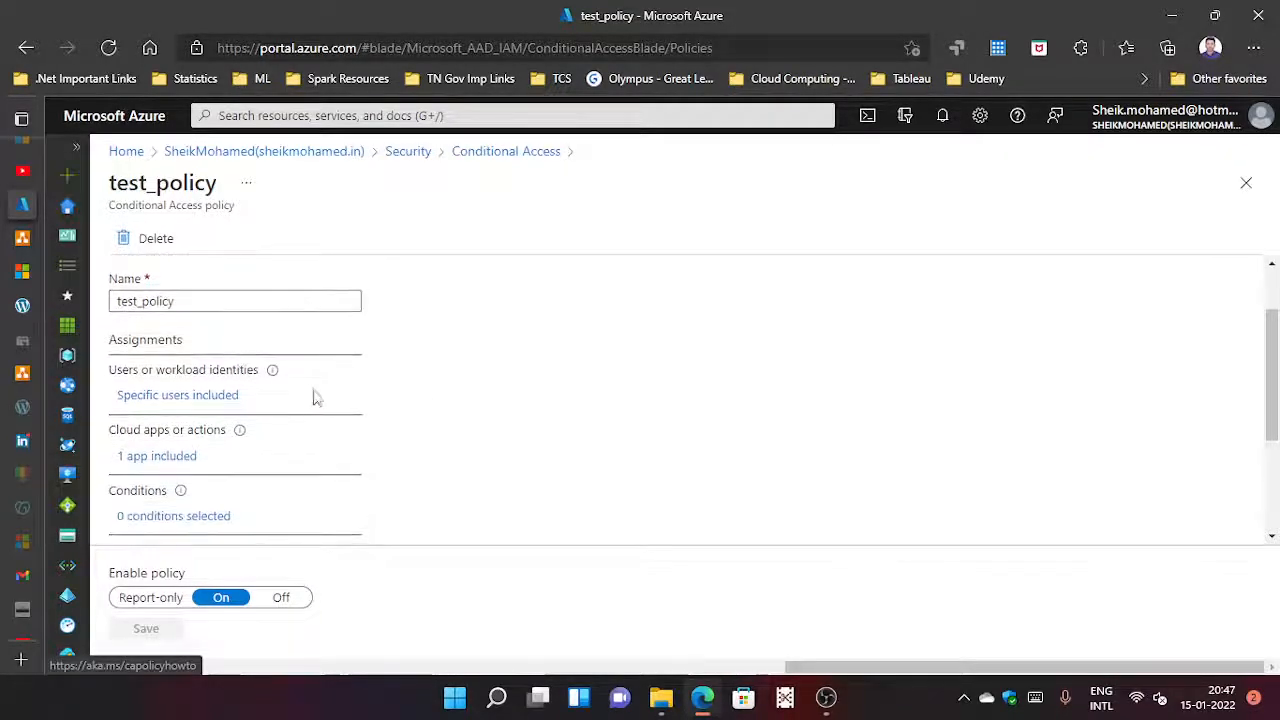
# Show test_policy's user assignment: Users and groups with one selected test user
pyautogui.click(215, 398)
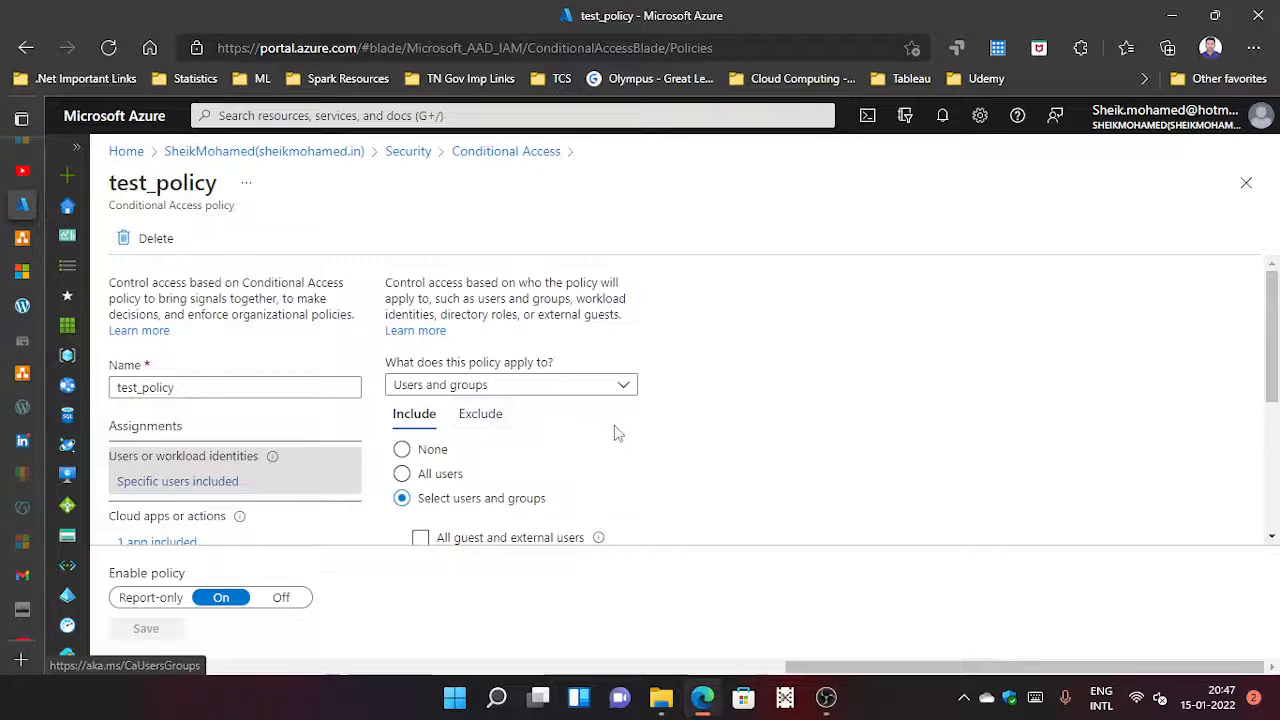
pyautogui.scroll(-1, 633, 427)
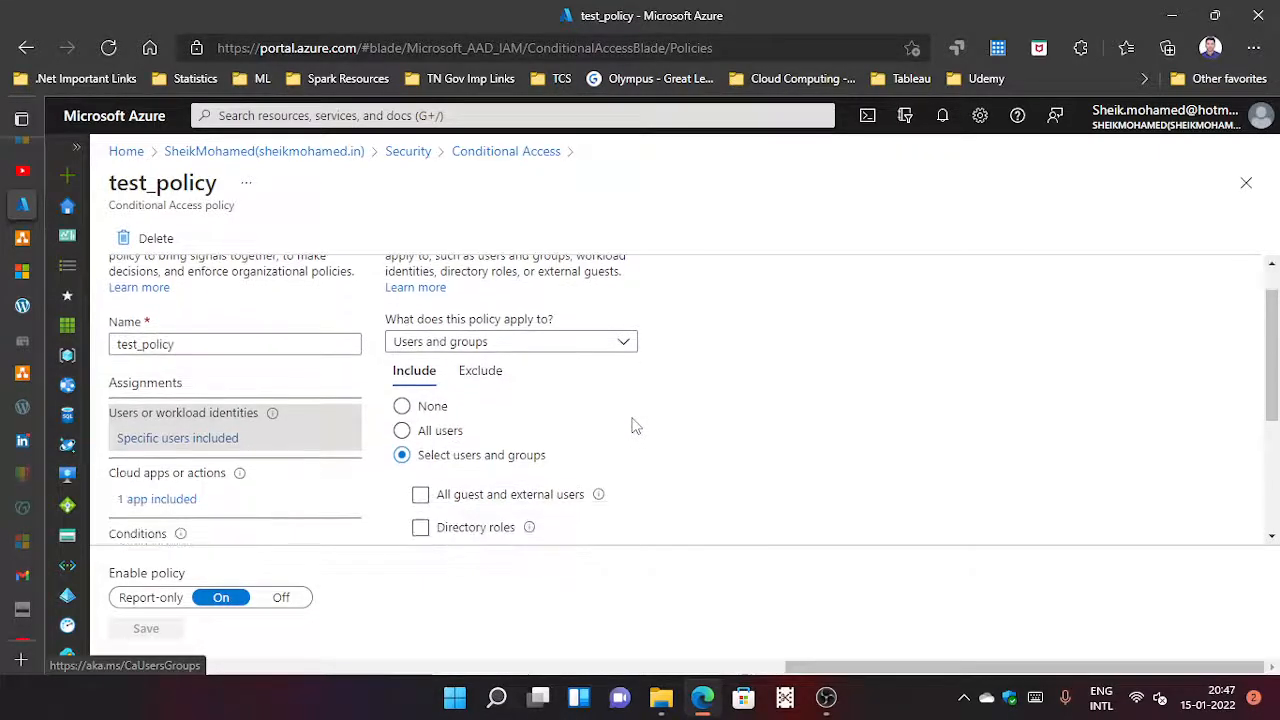
pyautogui.scroll(-1, 622, 419)
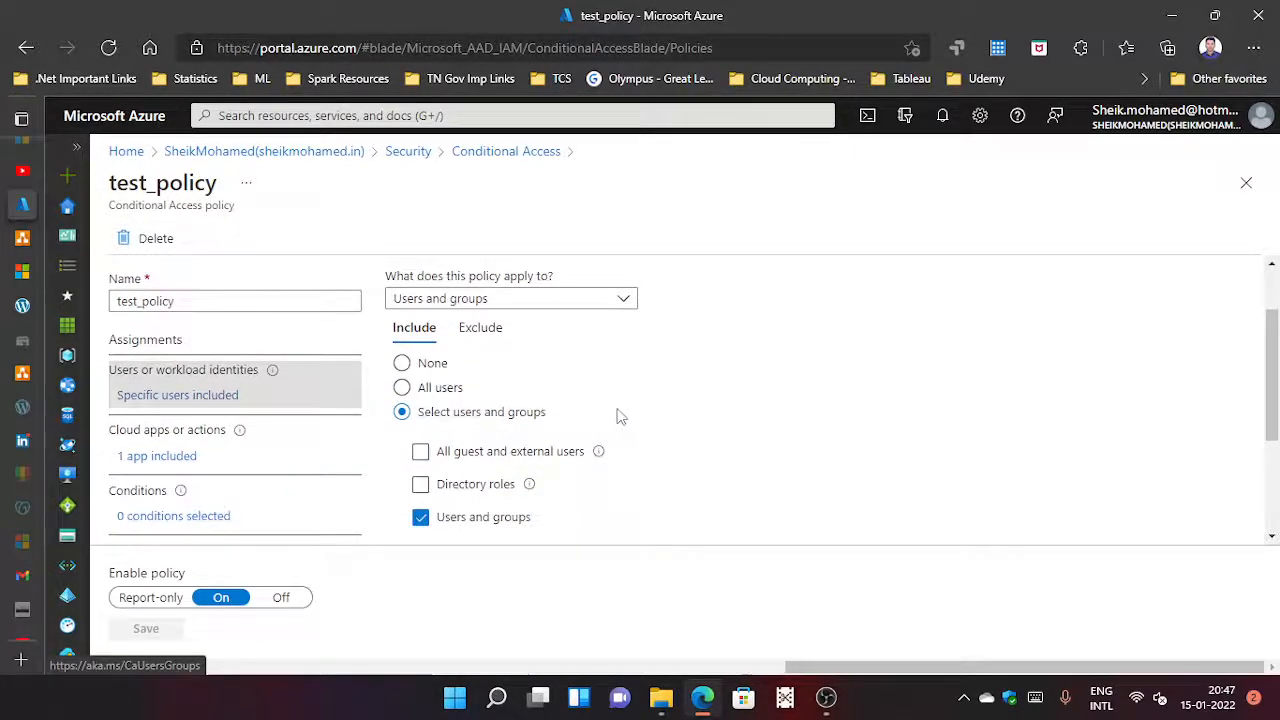
pyautogui.scroll(-2, 618, 416)
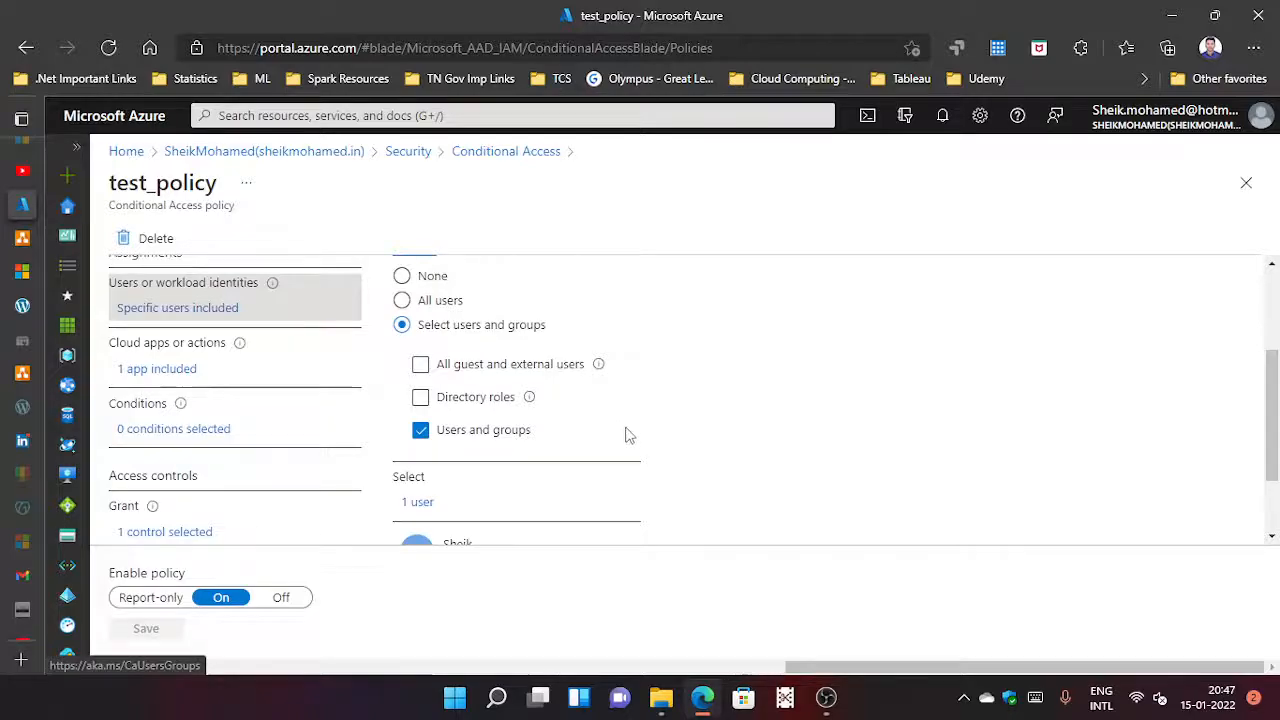
pyautogui.scroll(-2, 625, 435)
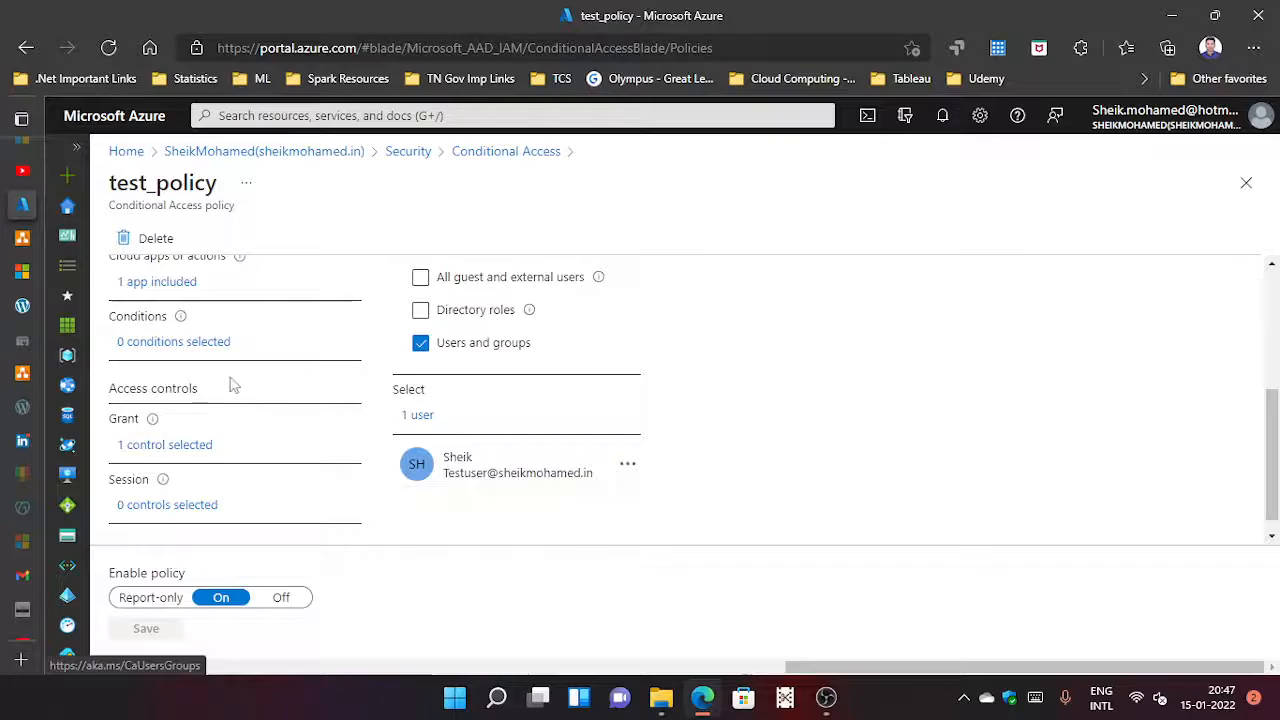
pyautogui.scroll(1, 232, 386)
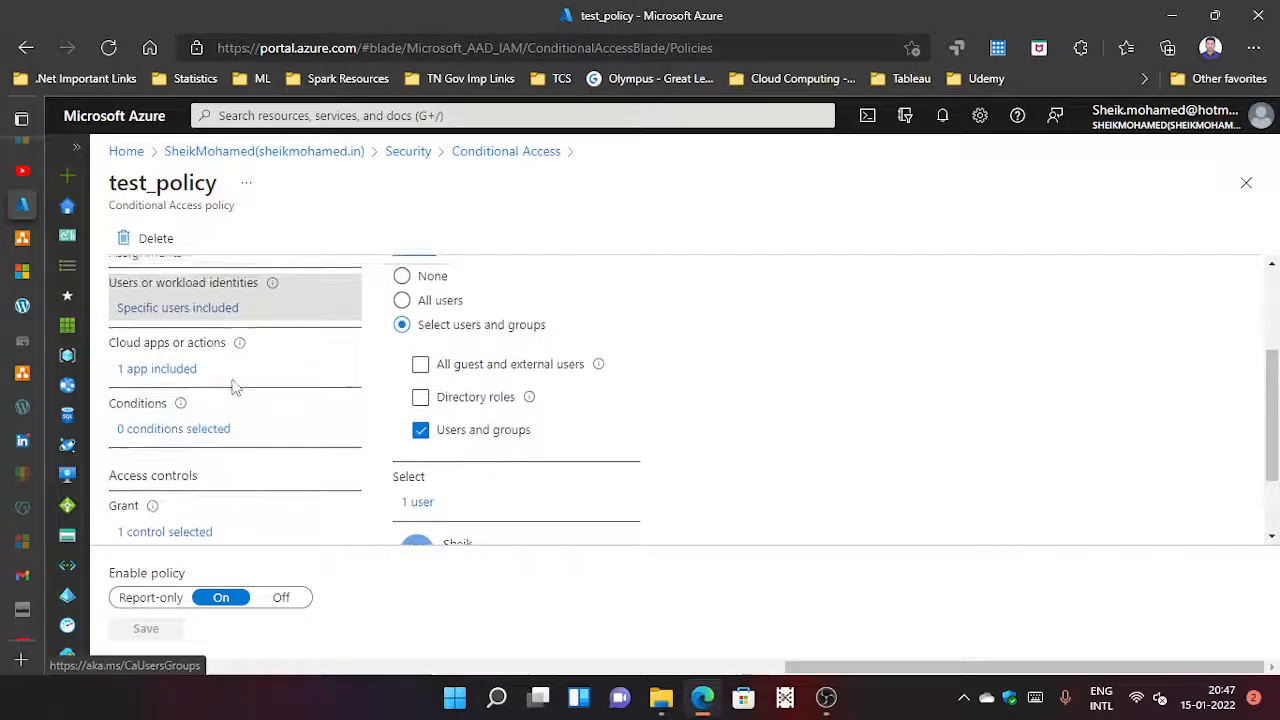
# Show test_policy's cloud apps: only Microsoft Azure Management, with the lockout warning
pyautogui.click(181, 370)
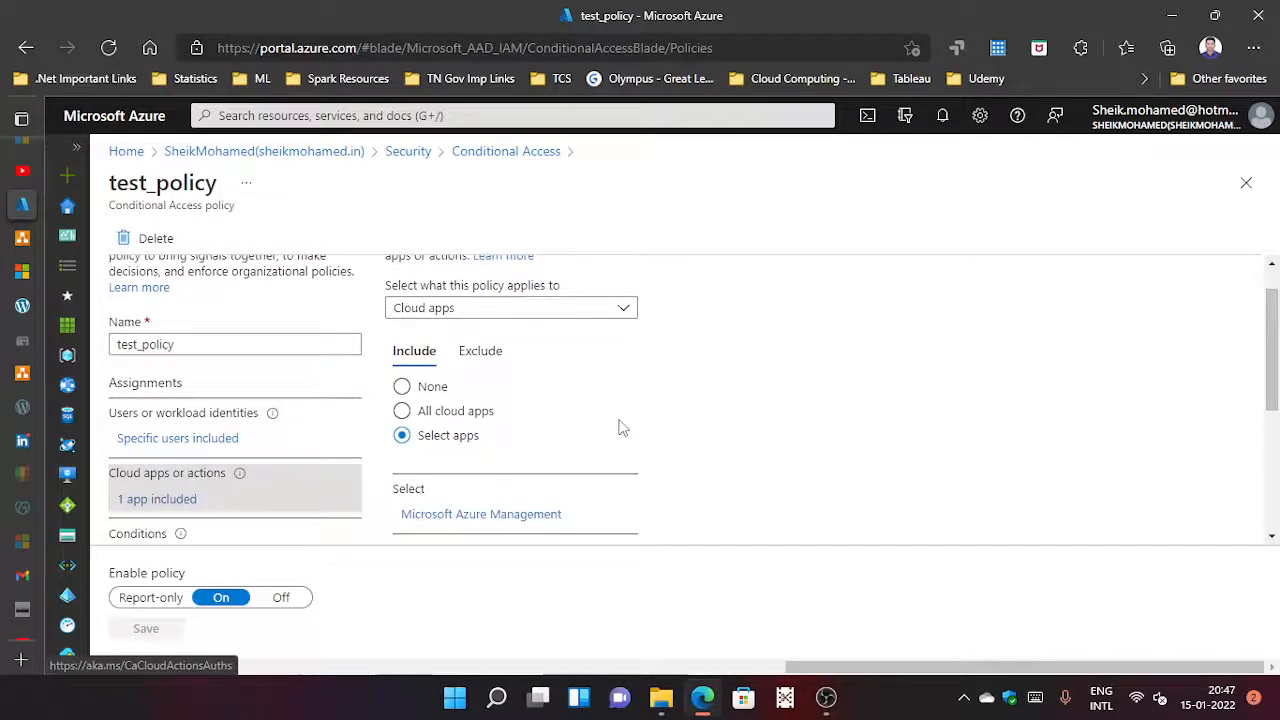
pyautogui.scroll(-1, 618, 428)
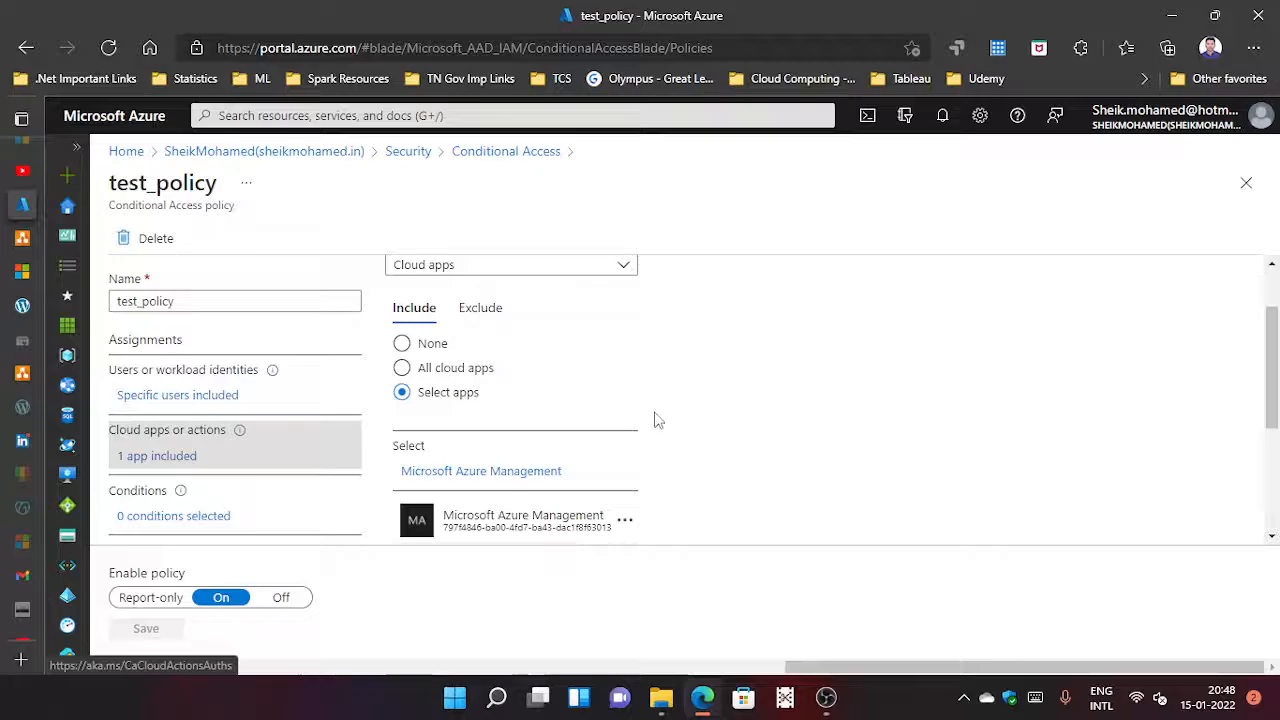
pyautogui.scroll(-3, 593, 408)
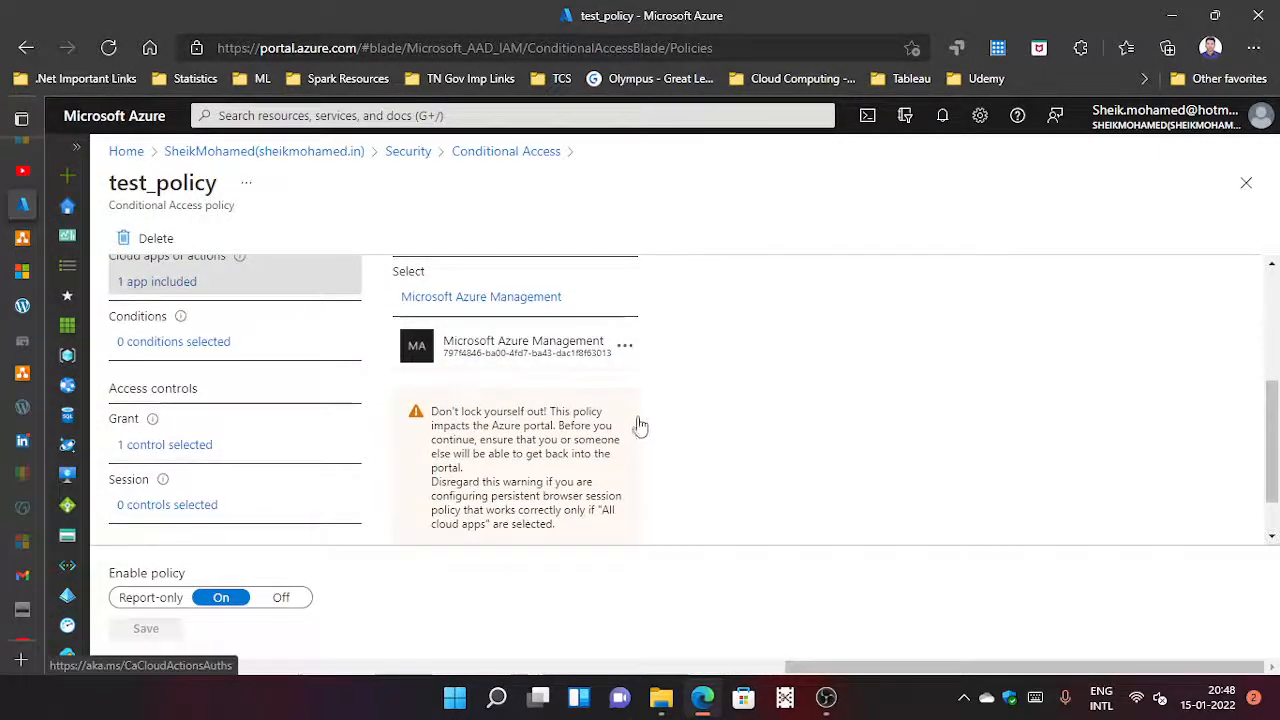
pyautogui.scroll(1, 633, 423)
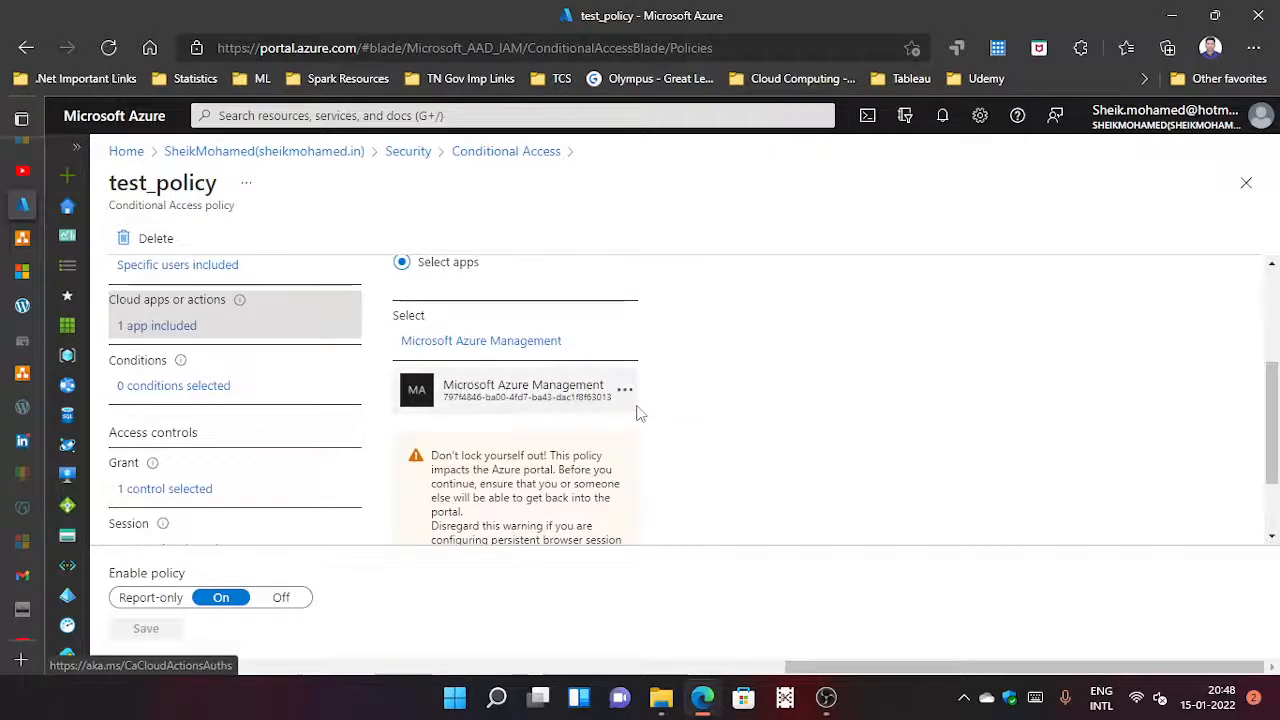
pyautogui.scroll(2, 668, 445)
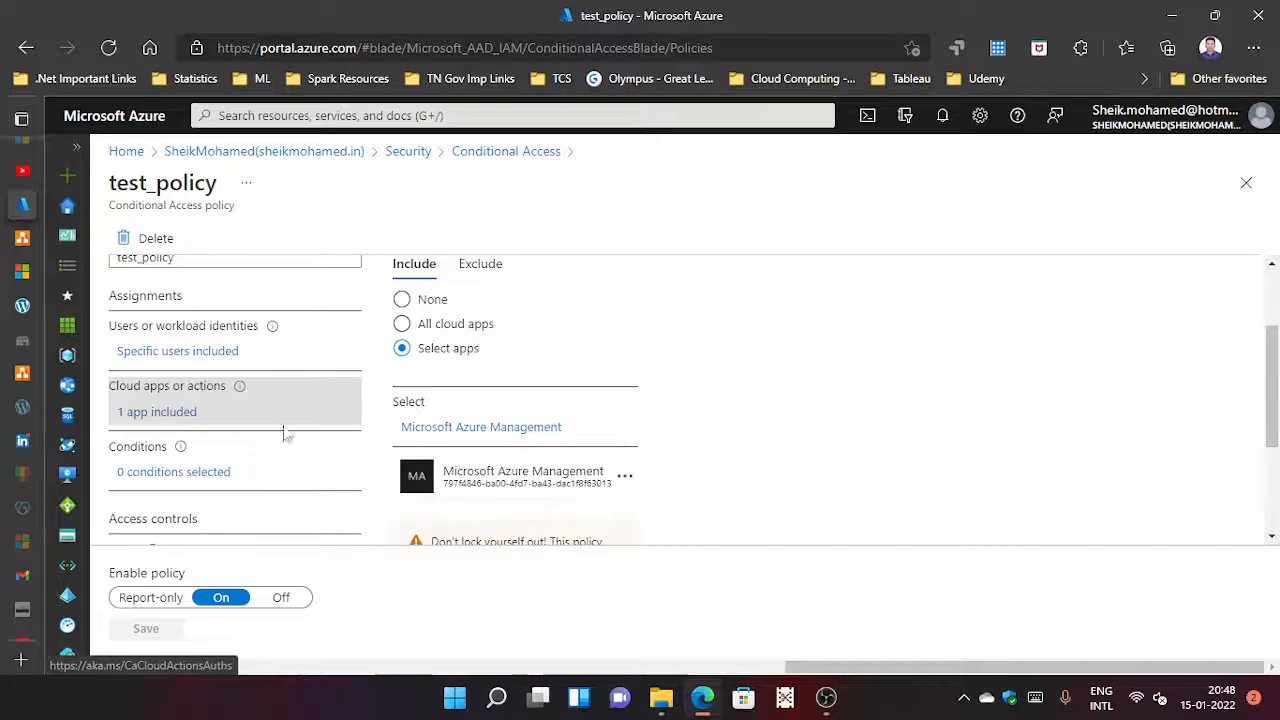
pyautogui.scroll(-1, 290, 424)
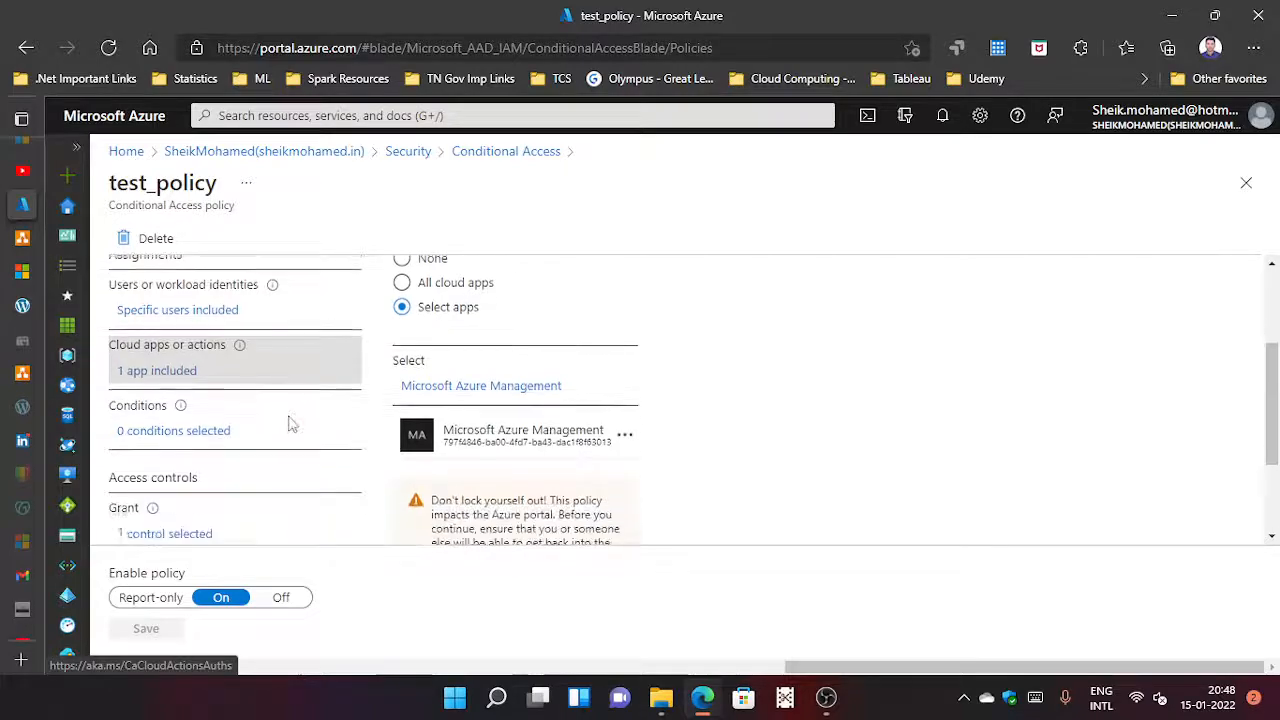
pyautogui.click(186, 430)
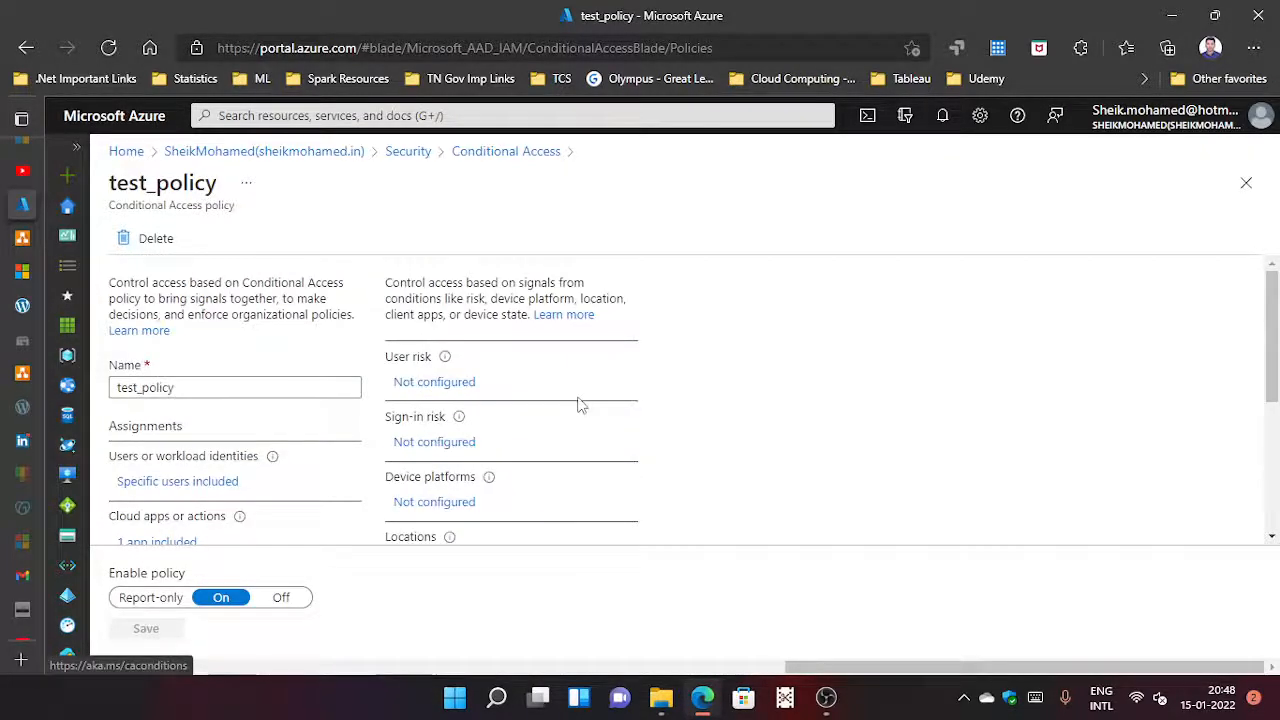
# Scroll through test_policy's conditions, all Not configured, including sign-in risk, platforms and locations
pyautogui.scroll(-1, 584, 400)
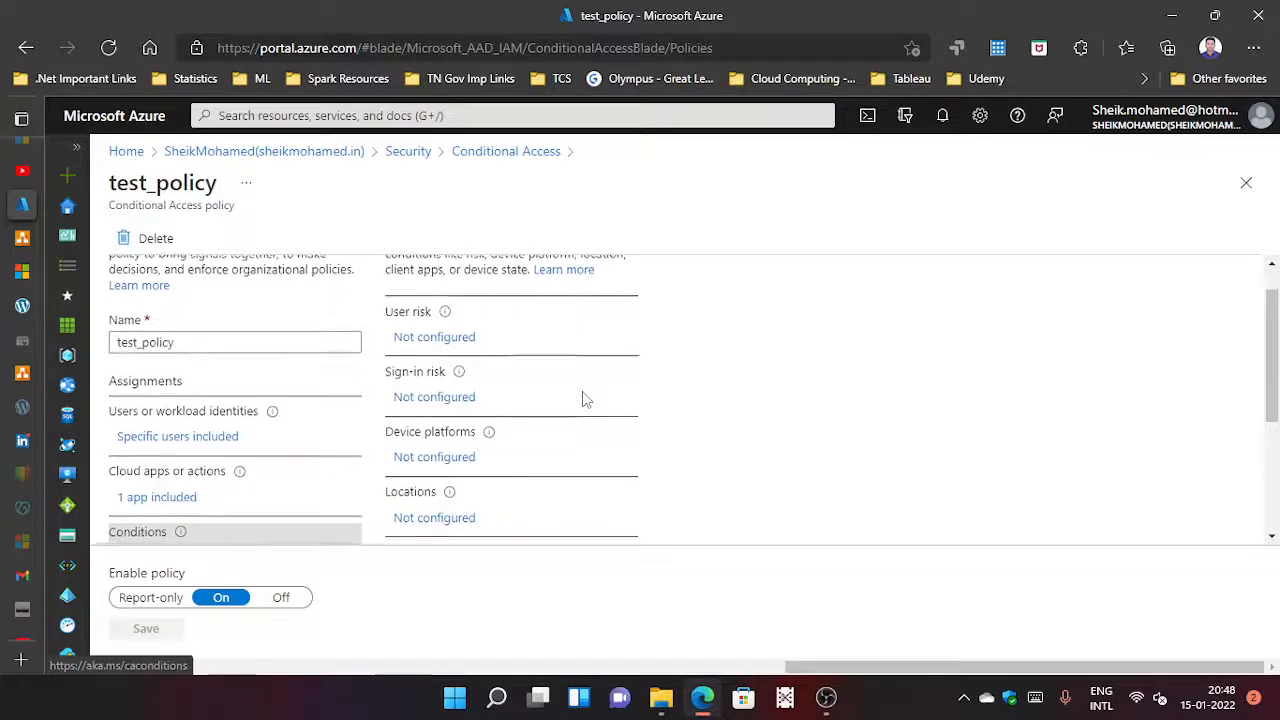
pyautogui.scroll(-1, 590, 402)
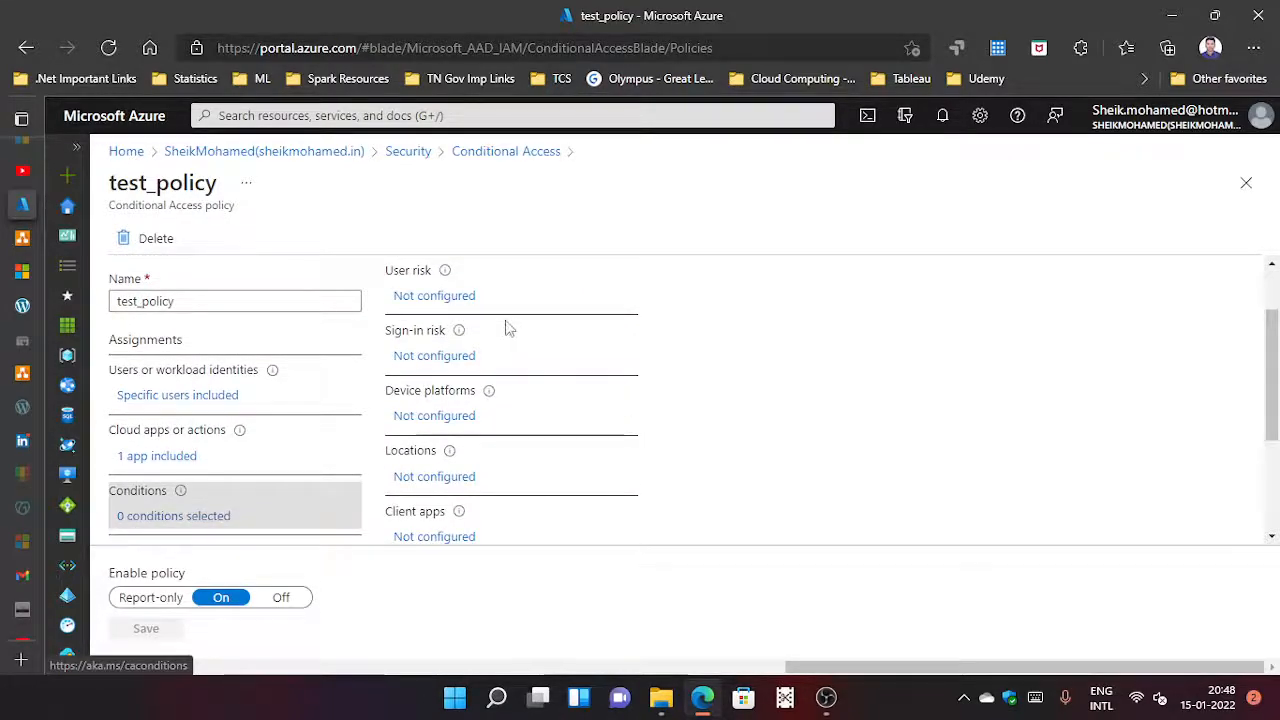
pyautogui.moveTo(489, 392)
pyautogui.scroll(-1, 533, 405)
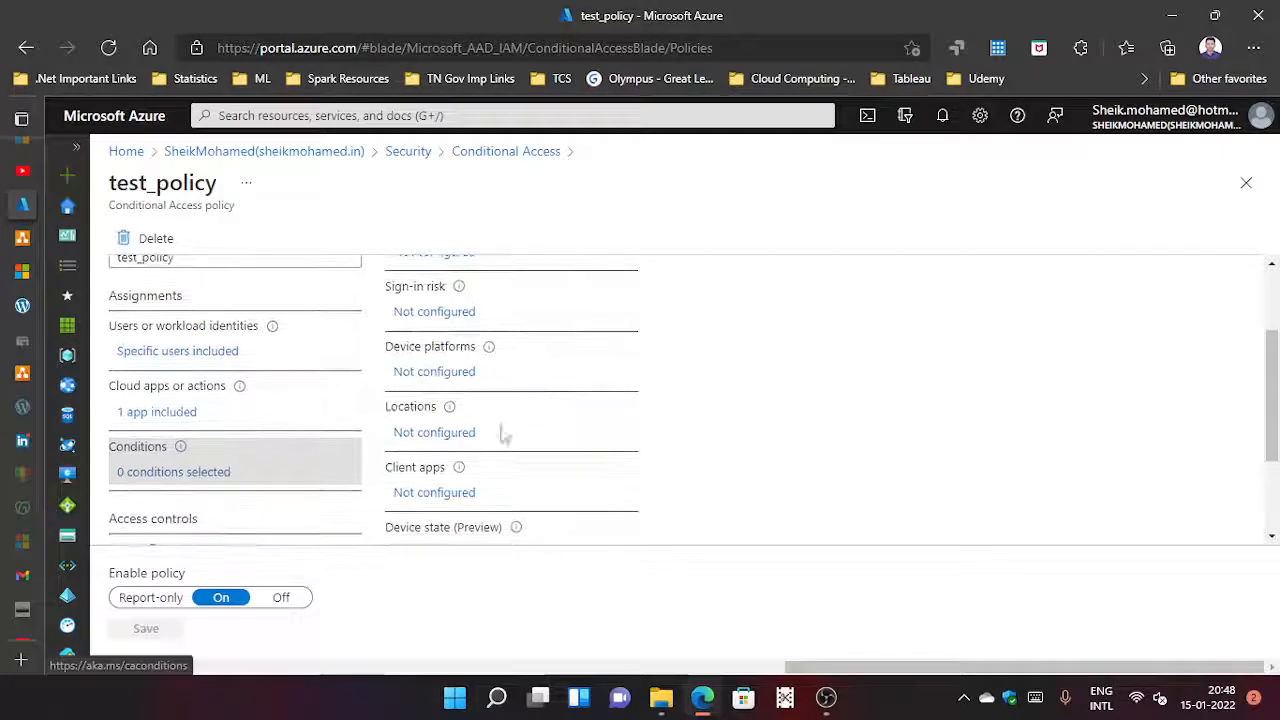
pyautogui.moveTo(451, 410)
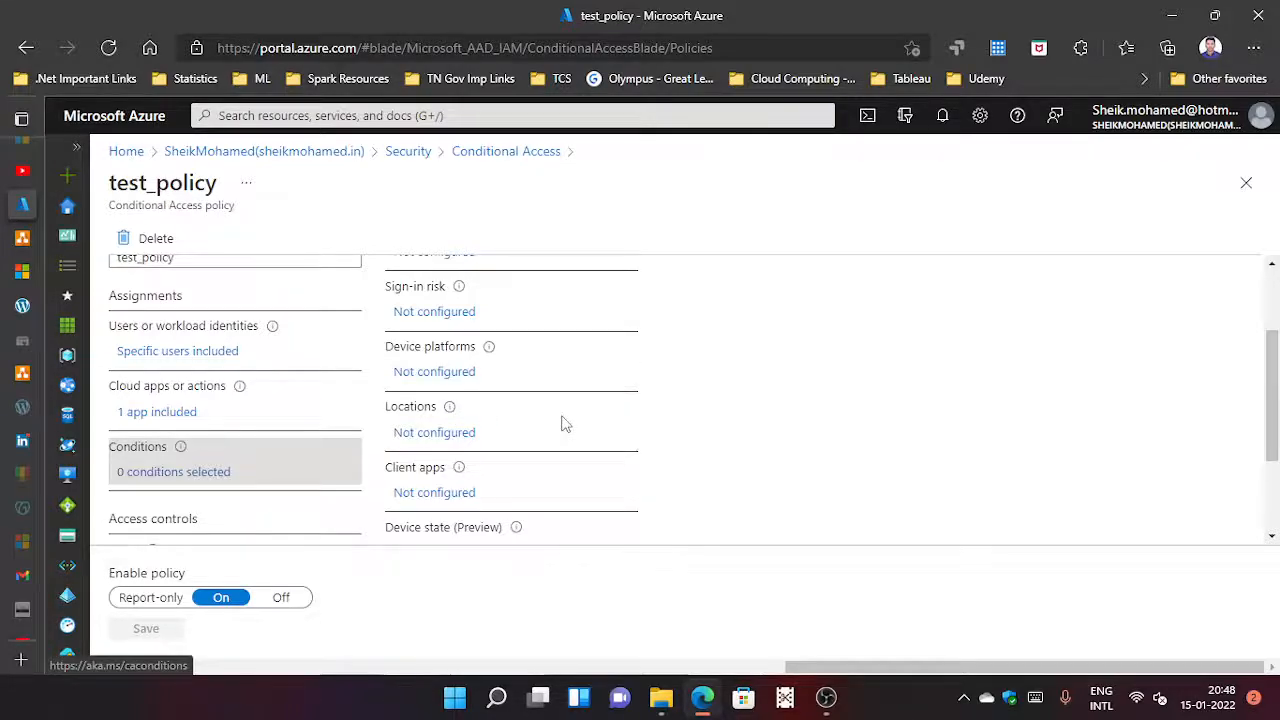
pyautogui.scroll(-3, 565, 423)
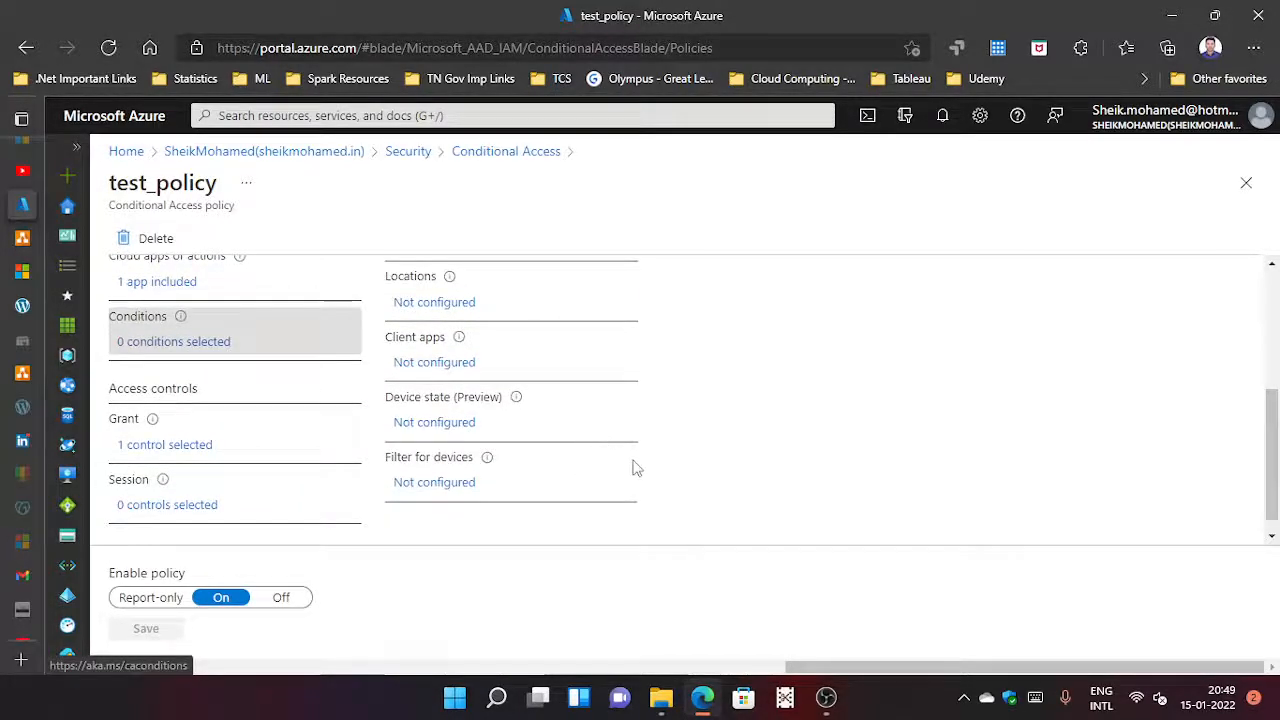
pyautogui.scroll(6, 630, 462)
pyautogui.scroll(-4, 620, 453)
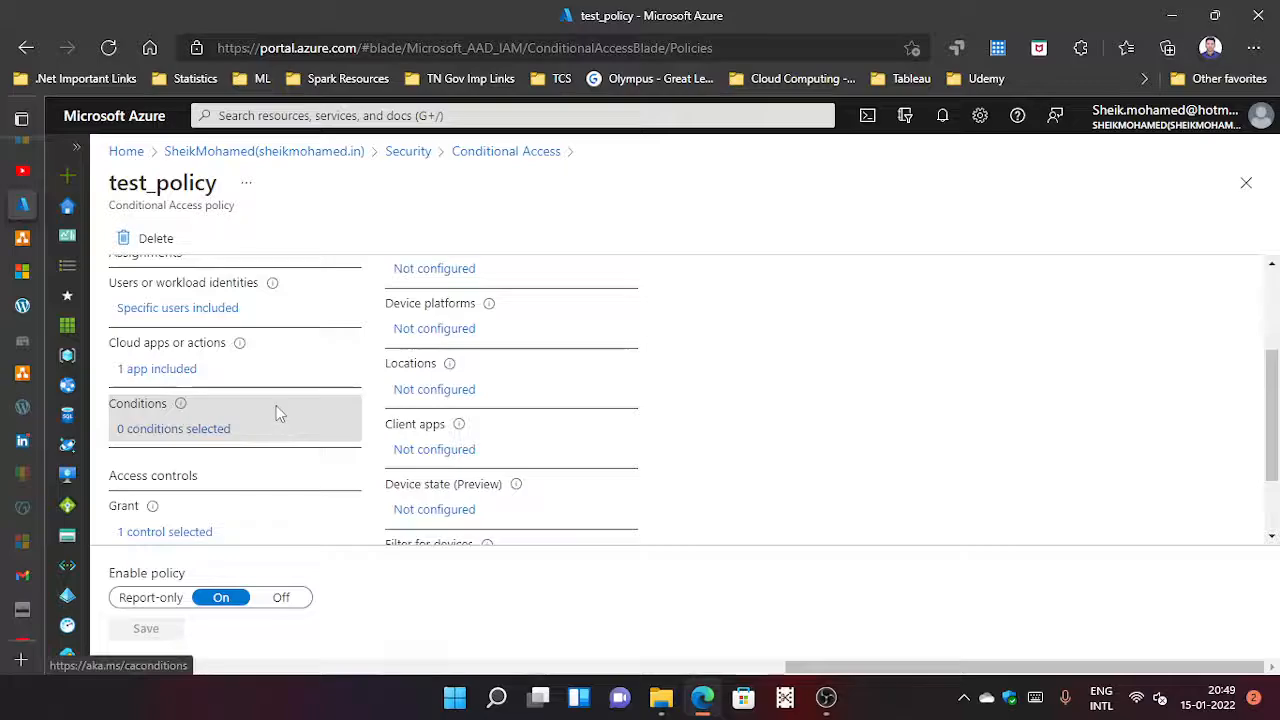
pyautogui.scroll(1, 278, 413)
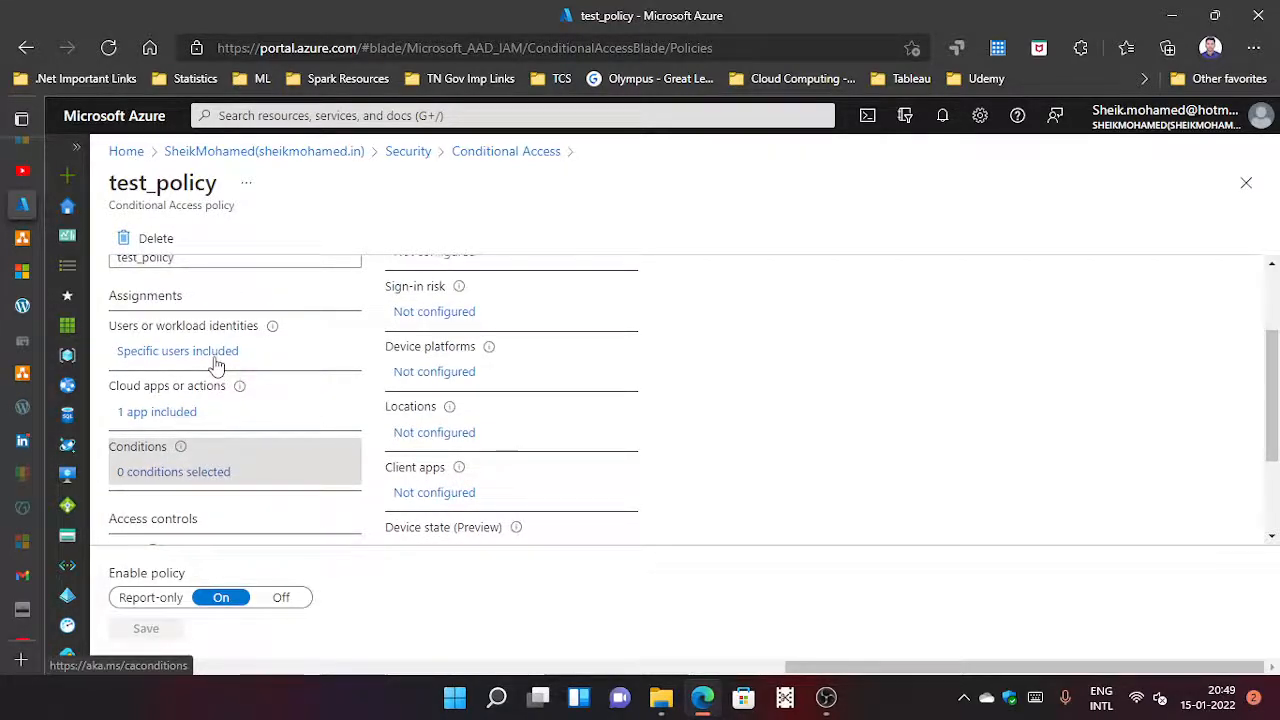
pyautogui.click(183, 418)
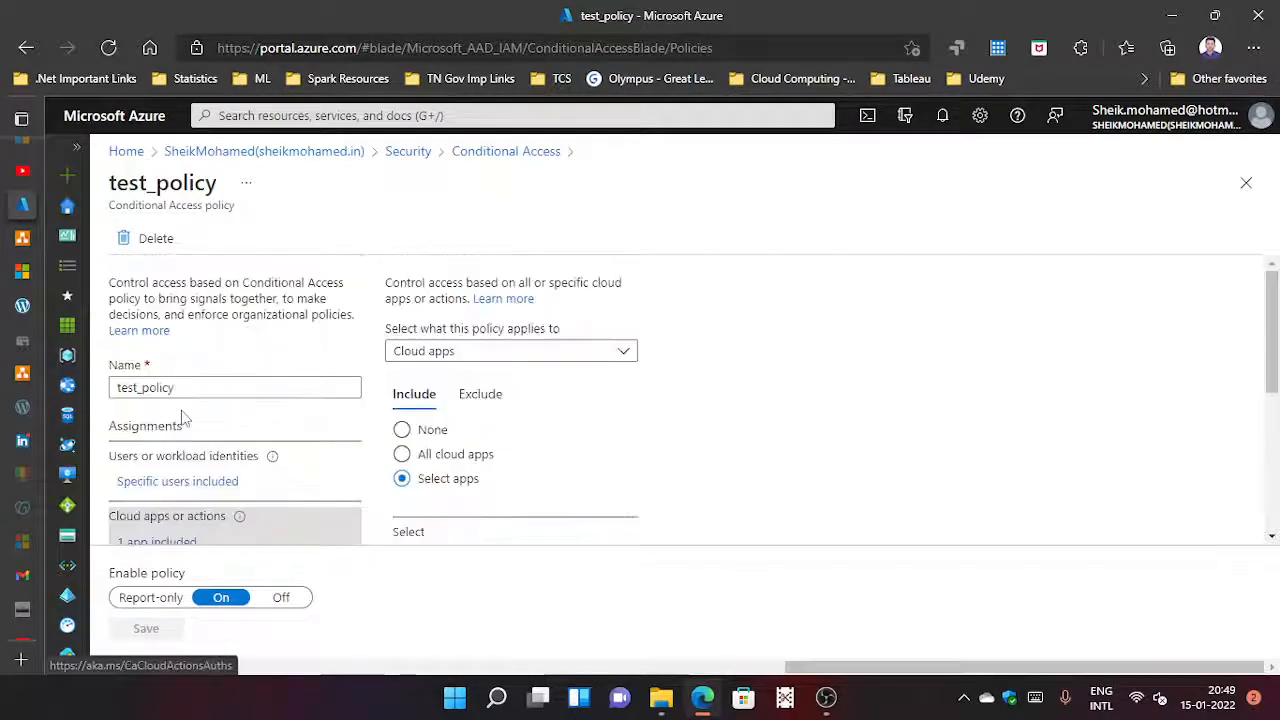
pyautogui.scroll(-2, 322, 433)
pyautogui.scroll(-2, 500, 422)
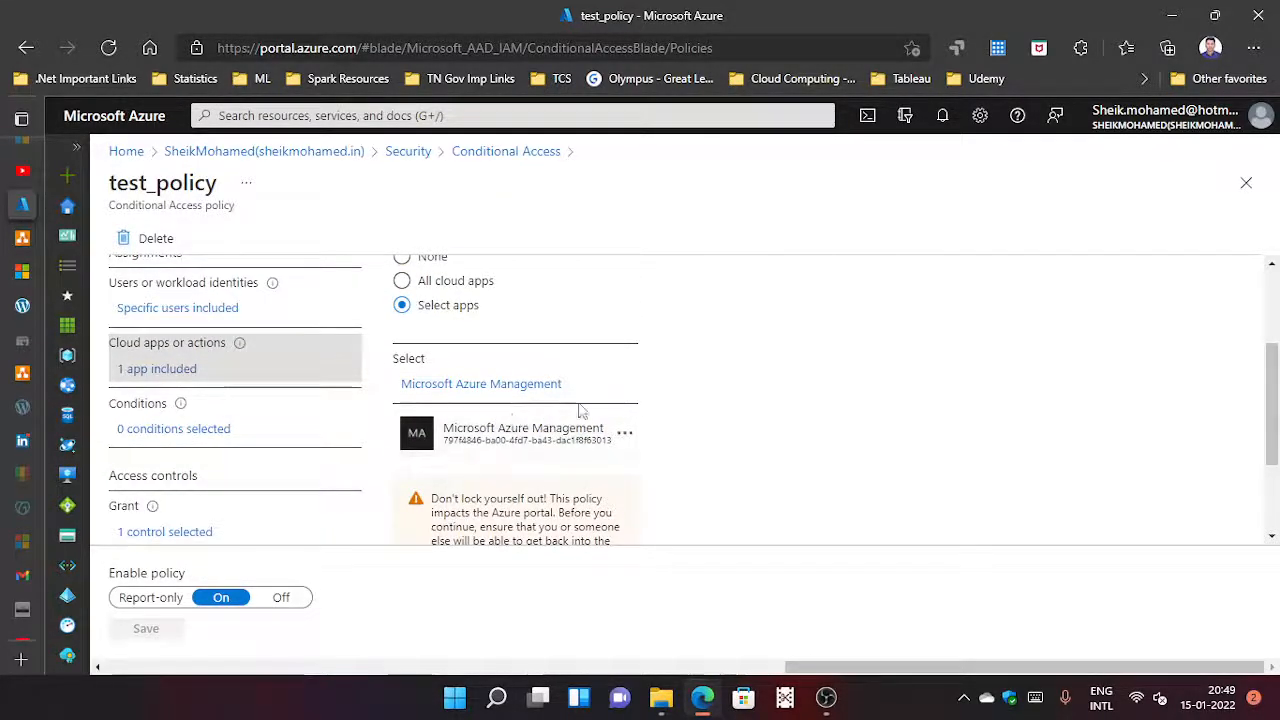
pyautogui.scroll(1, 634, 403)
pyautogui.scroll(-2, 520, 400)
pyautogui.scroll(-2, 543, 408)
pyautogui.scroll(2, 500, 410)
pyautogui.scroll(1, 597, 435)
pyautogui.scroll(2, 597, 435)
pyautogui.scroll(-1, 580, 426)
pyautogui.click(493, 455)
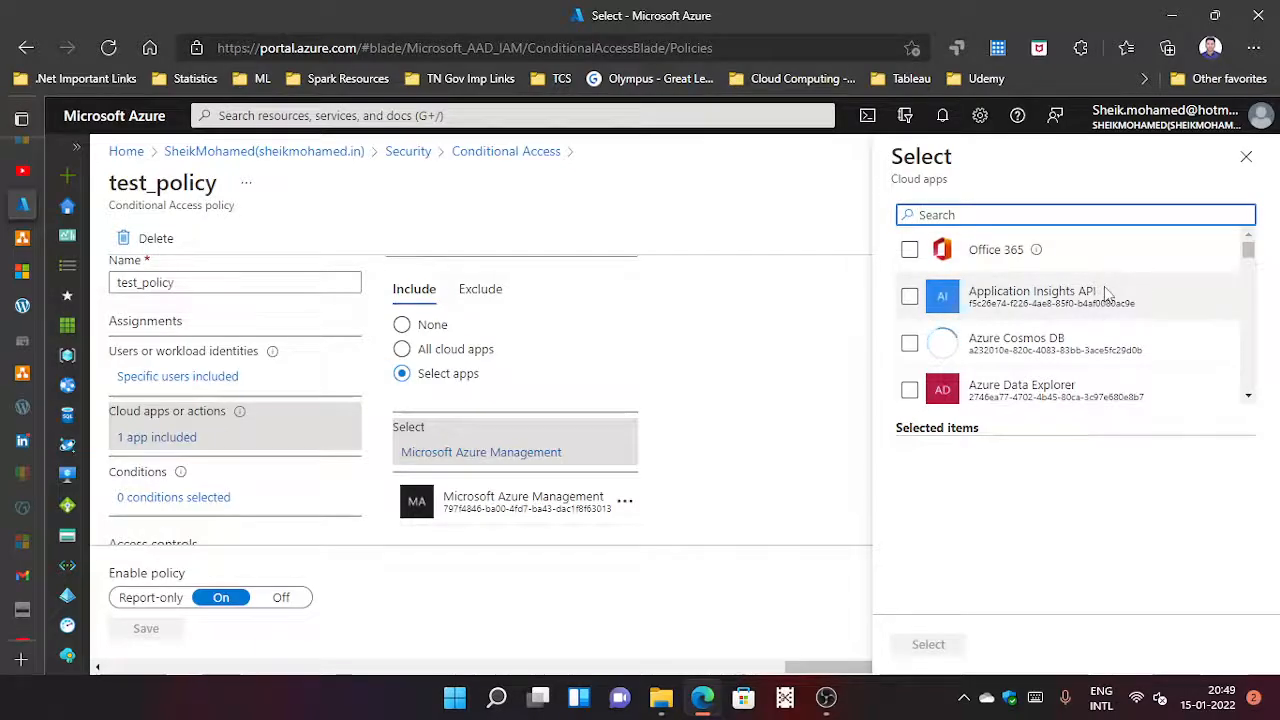
pyautogui.scroll(-1, 1100, 310)
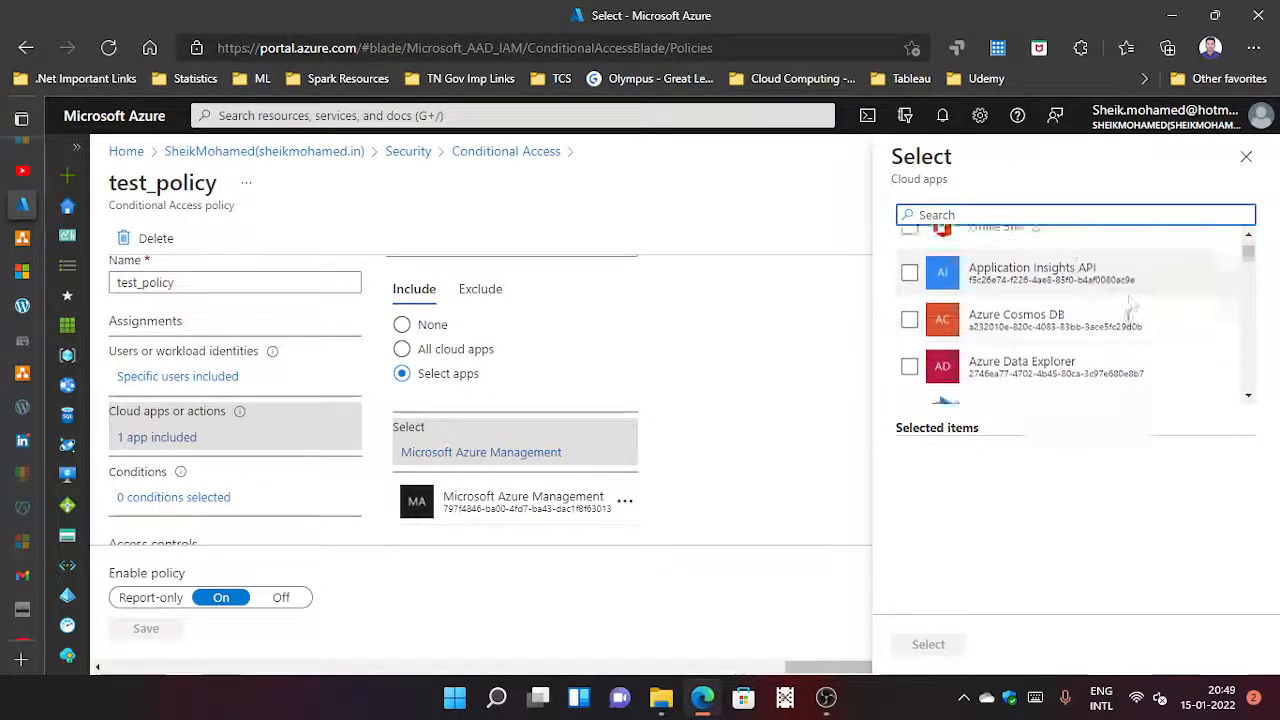
pyautogui.click(1246, 156)
pyautogui.scroll(-1, 252, 414)
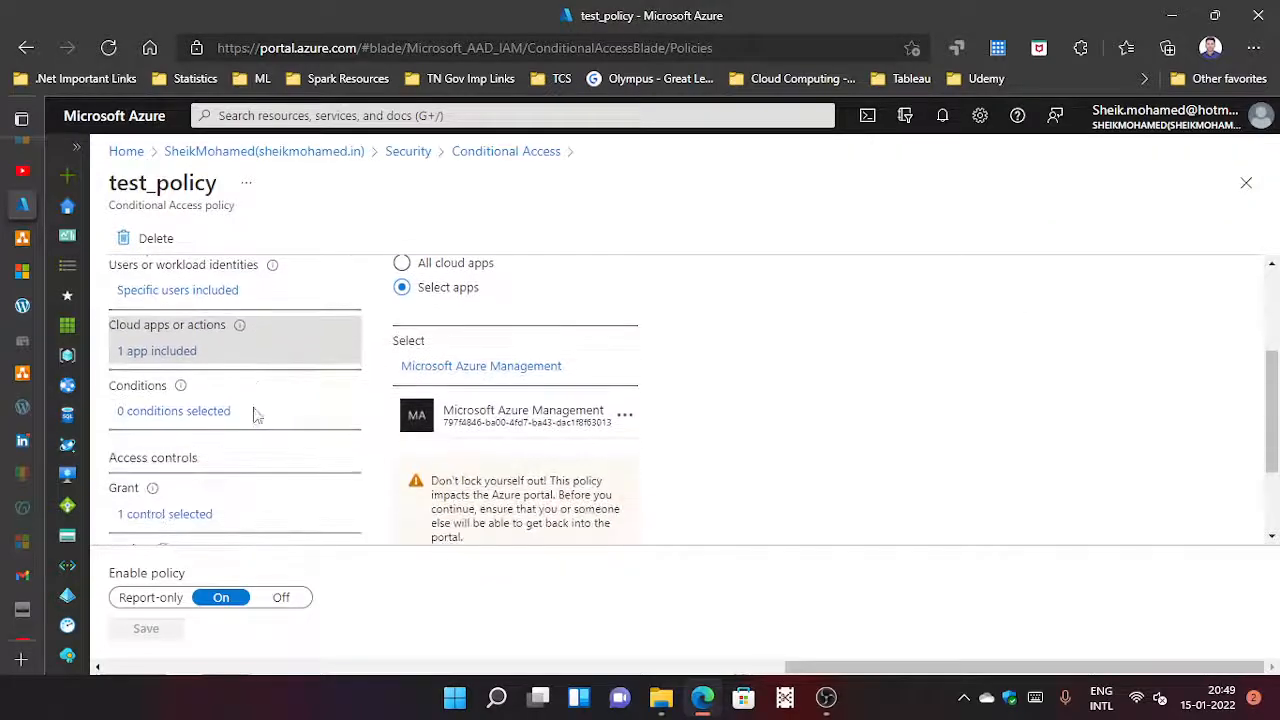
pyautogui.scroll(-1, 252, 405)
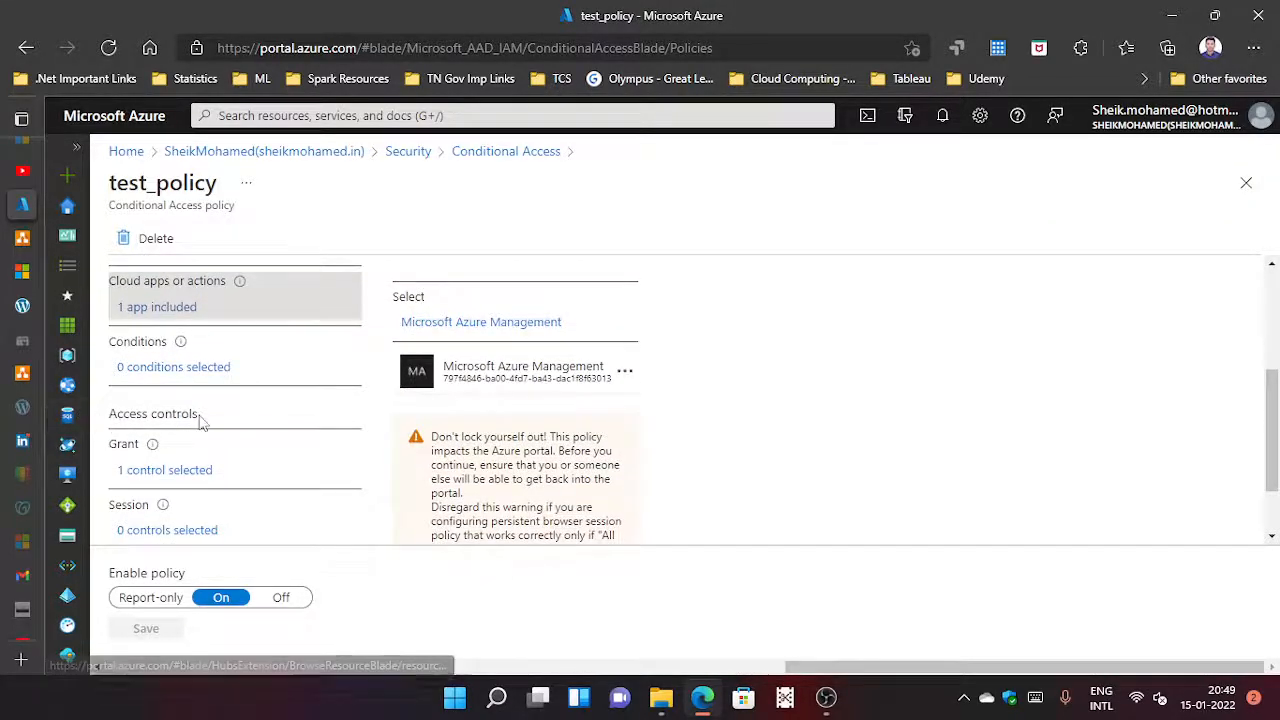
pyautogui.scroll(-1, 222, 418)
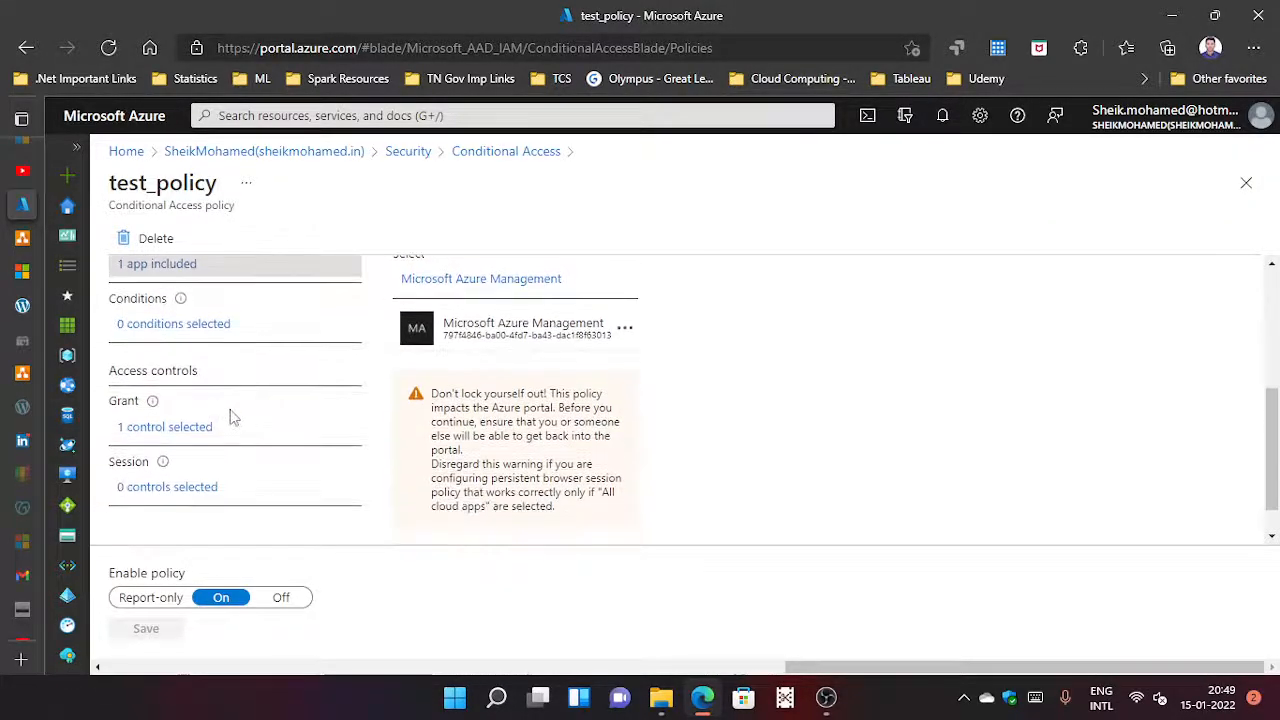
# Confirm the Grant control requires multi-factor authentication, then close the Grant blade
pyautogui.click(180, 430)
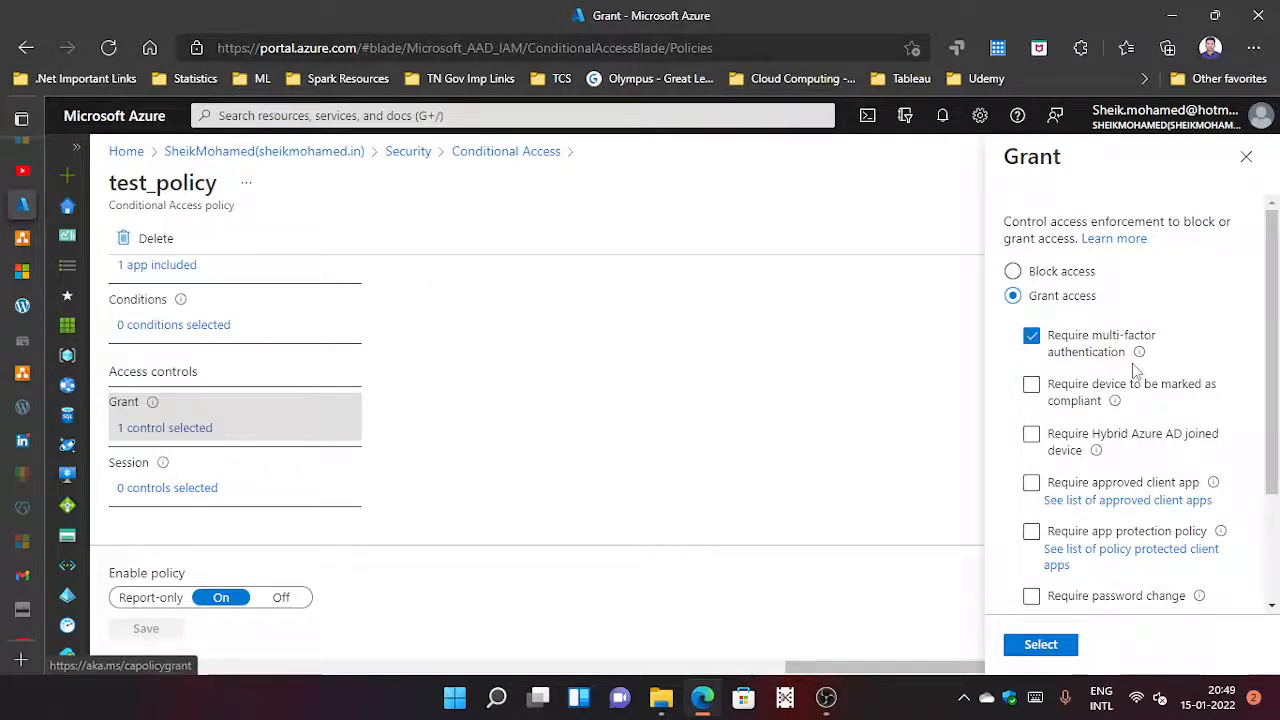
pyautogui.click(1247, 159)
pyautogui.scroll(3, 478, 438)
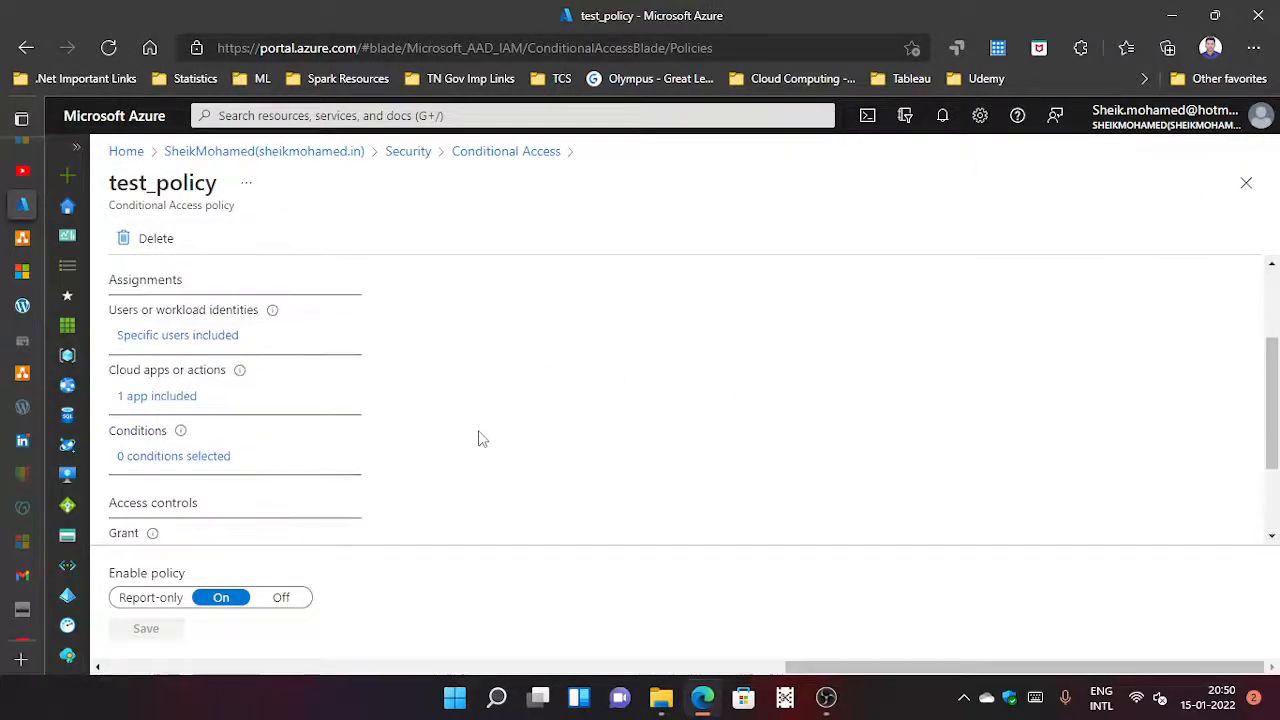
pyautogui.scroll(-2, 480, 432)
pyautogui.scroll(-1, 473, 428)
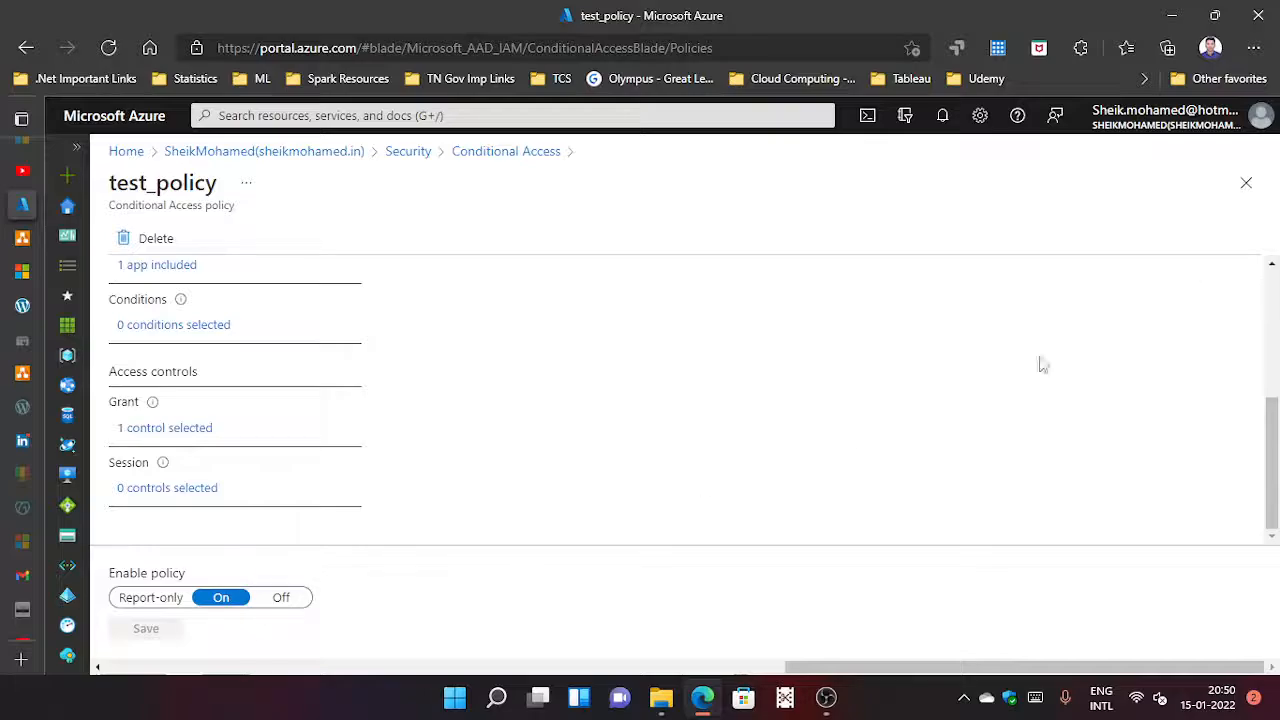
# Close the test_policy editor and switch the signed-in account to Testuser
pyautogui.click(1247, 190)
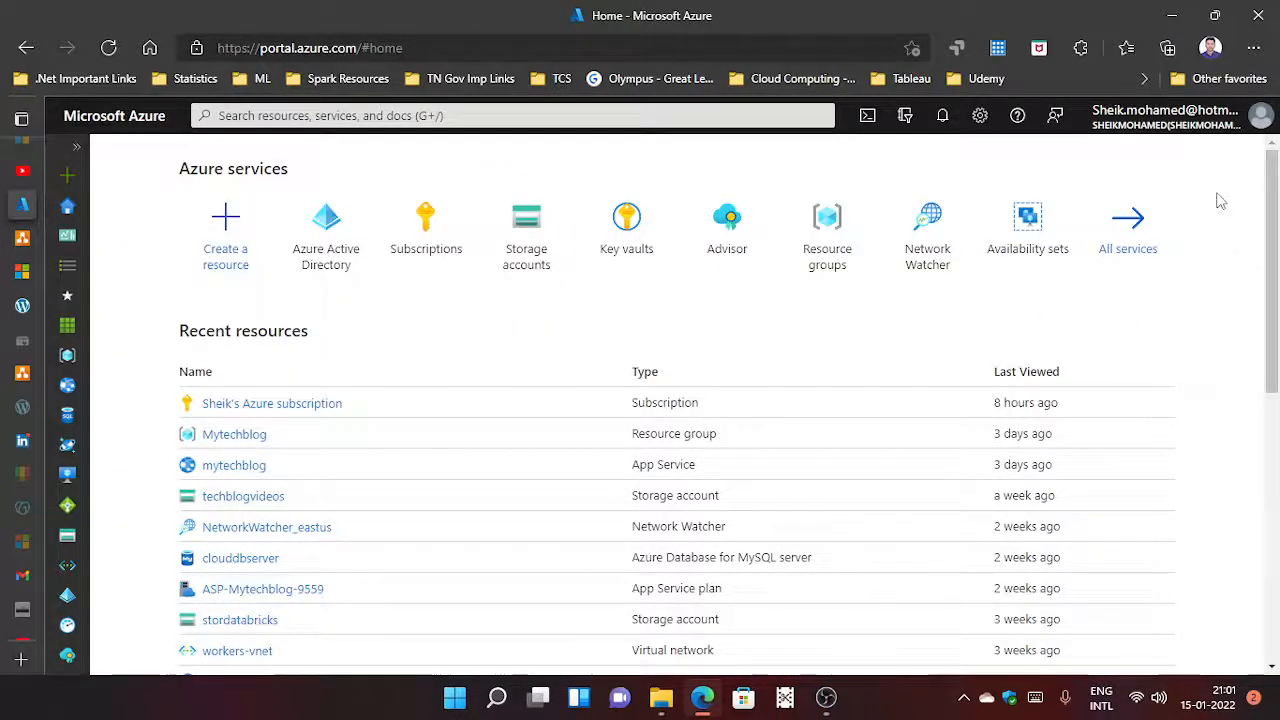
pyautogui.click(1214, 134)
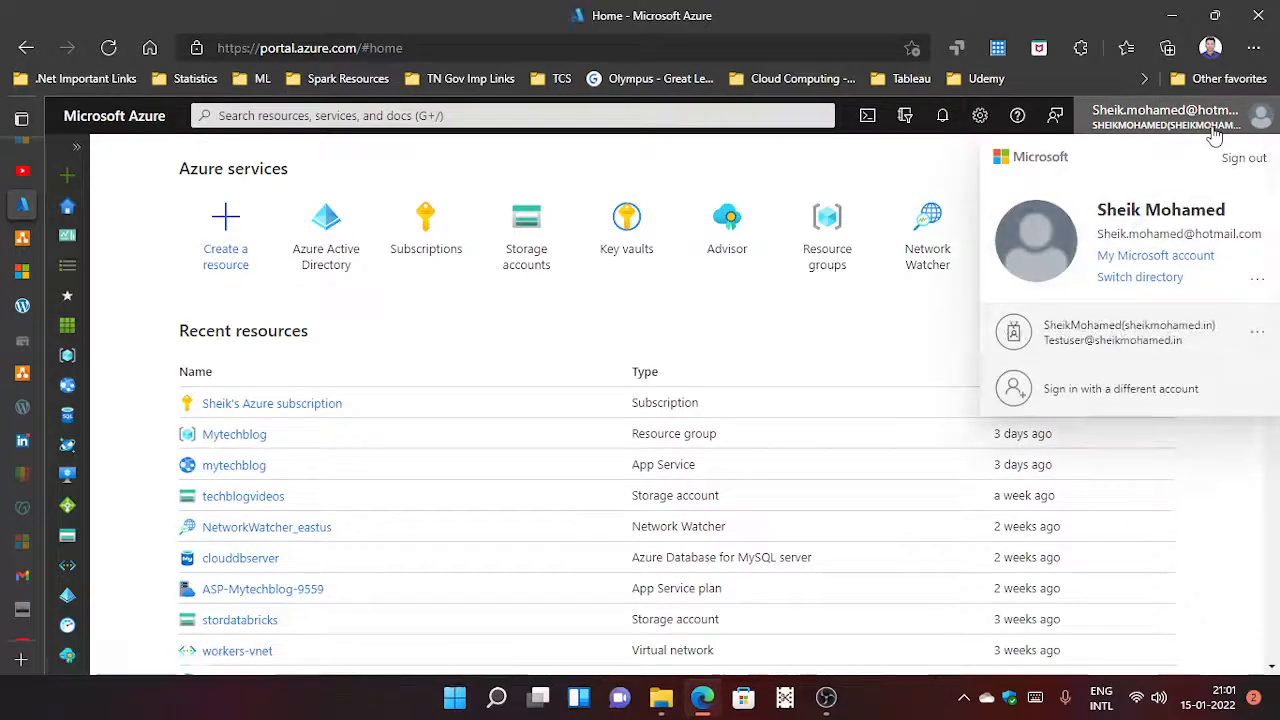
pyautogui.click(1117, 341)
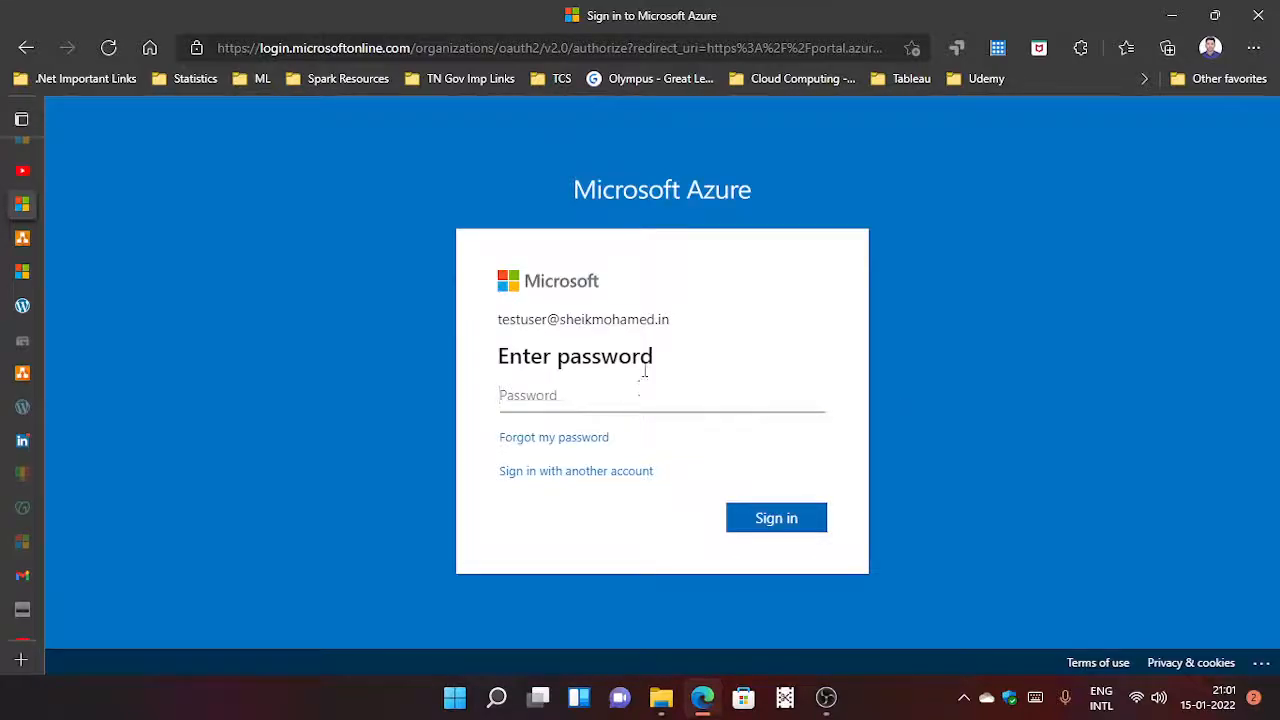
# Enter the test user's password to sign in
pyautogui.write('•••••')
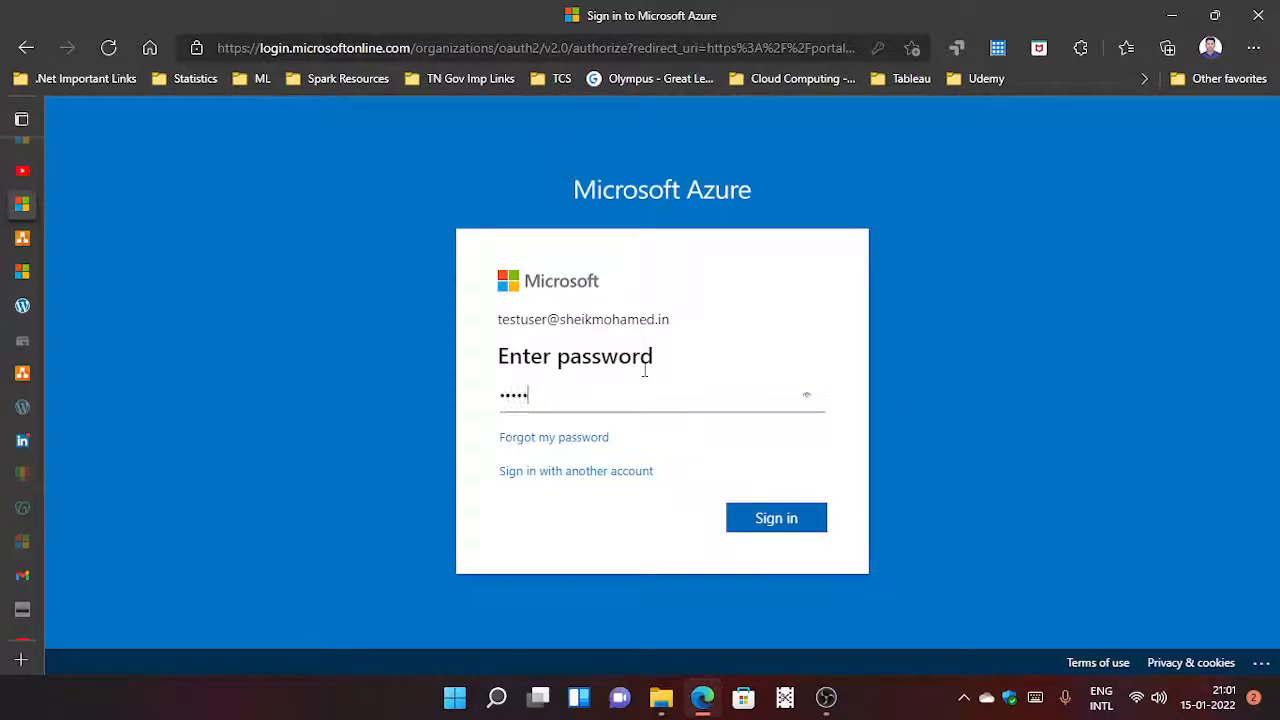
pyautogui.write('••••')
pyautogui.press('Return')
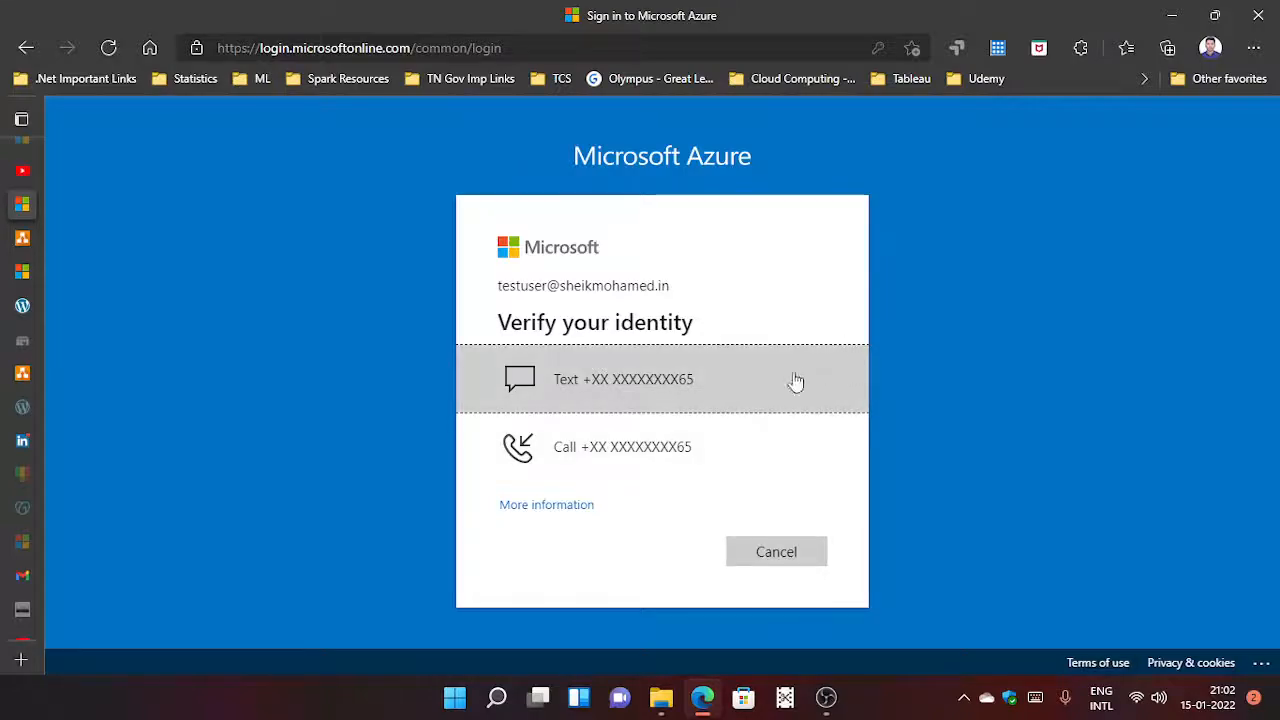
# Have a verification code texted, enter the received code, and verify it
pyautogui.click(759, 387)
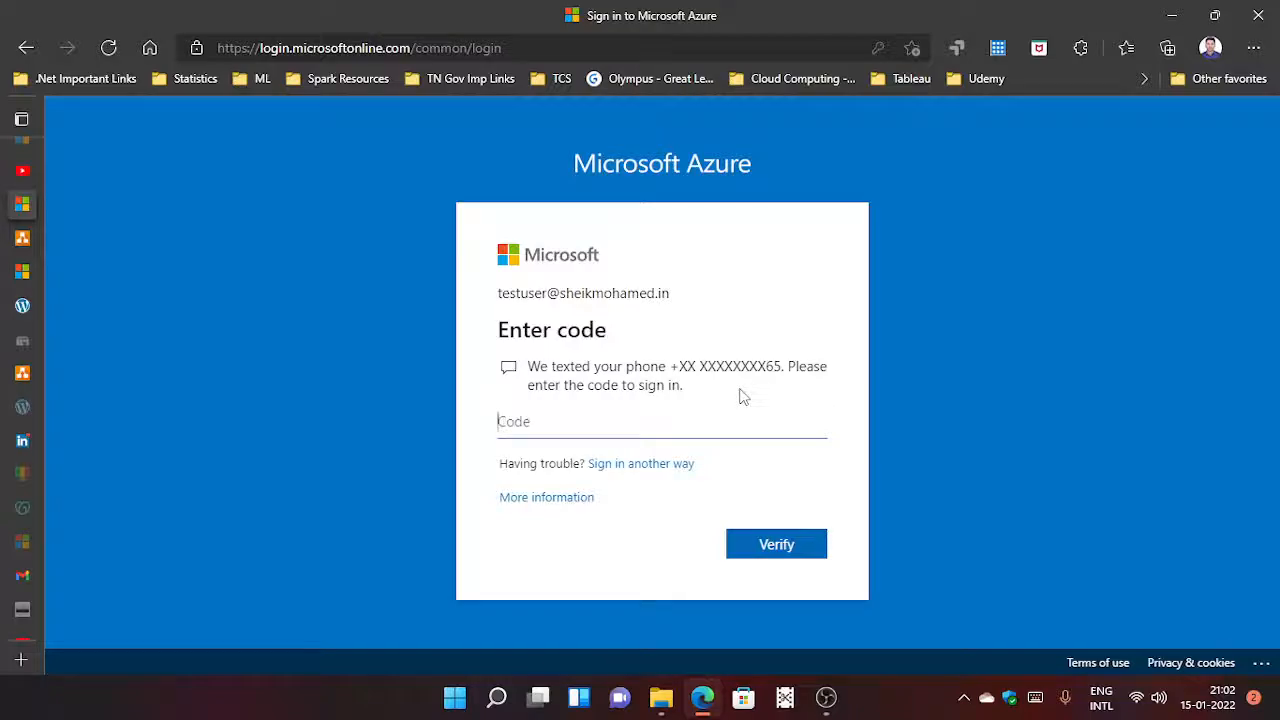
pyautogui.click(800, 548)
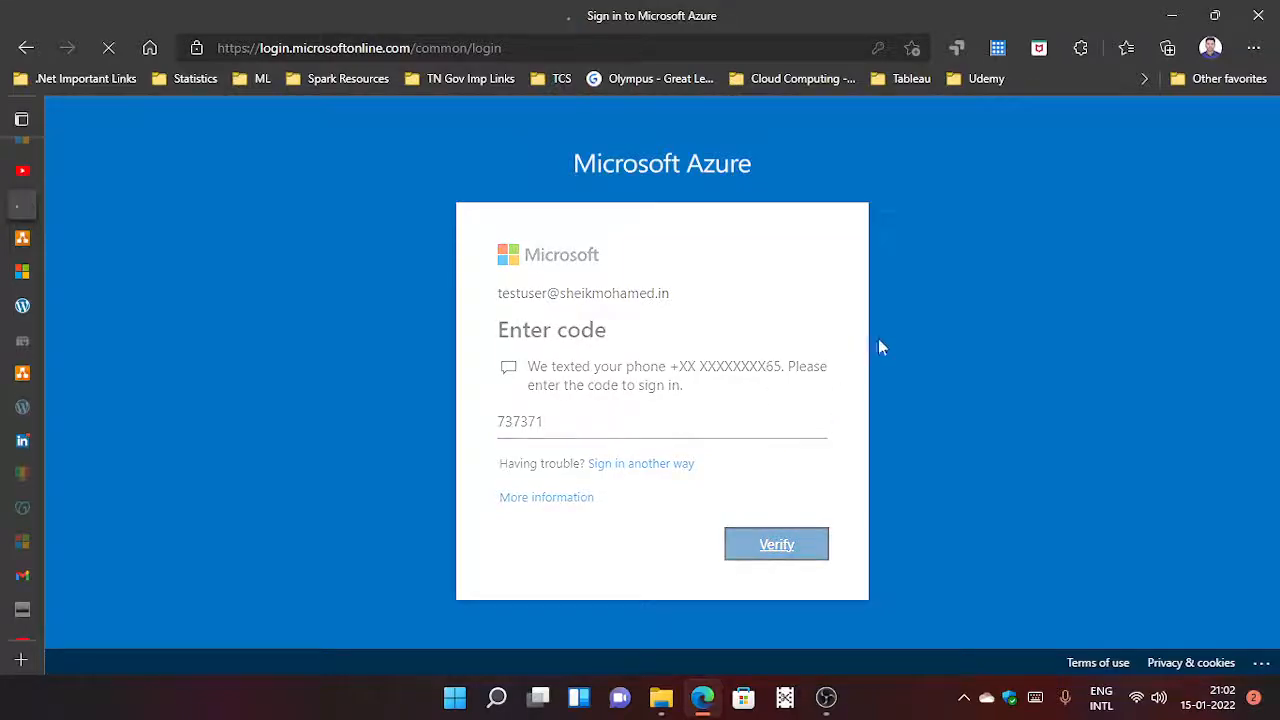